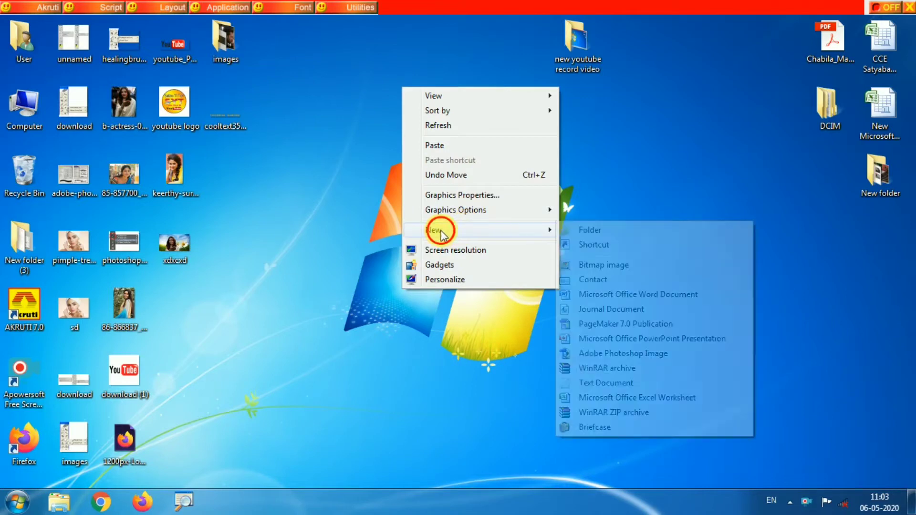
- Create a new Microsoft Office Word document on the desktop, open it and maximize its window
{"action": "left_click", "coordinate": [606, 295]}
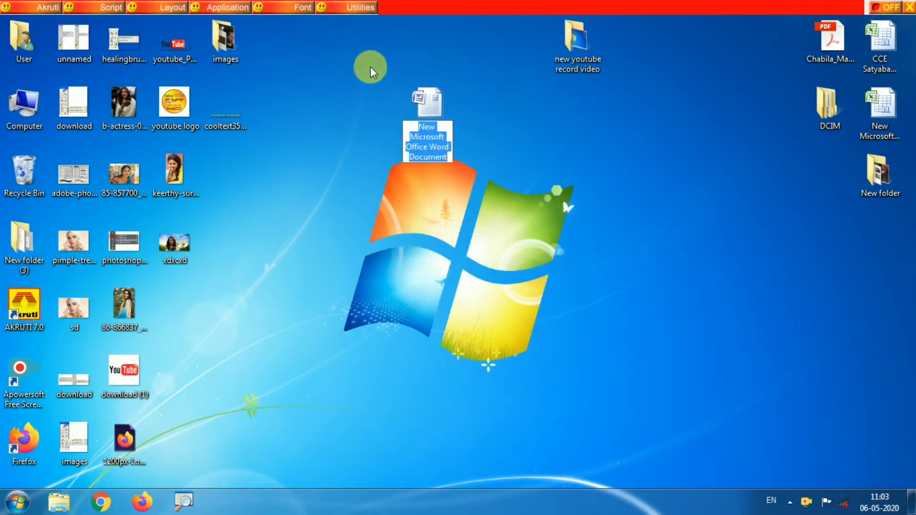
{"action": "double_click", "coordinate": [434, 102]}
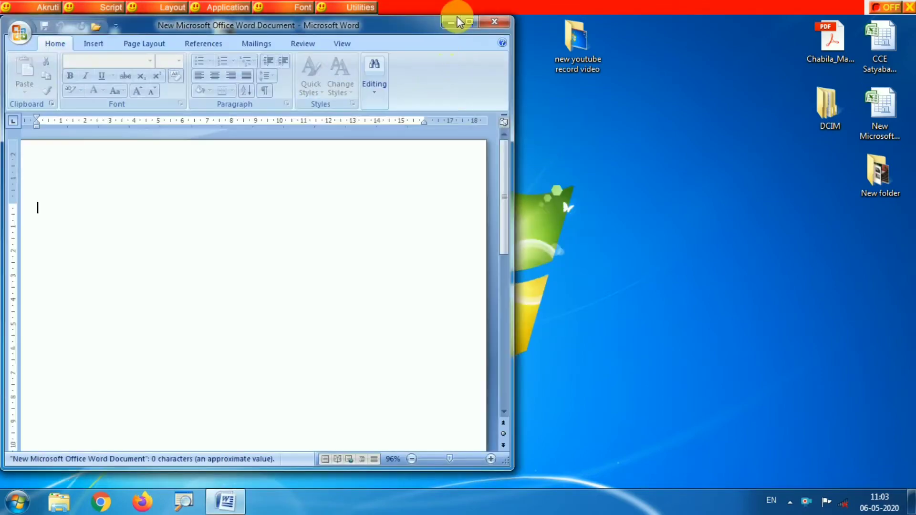
{"action": "left_click", "coordinate": [462, 21]}
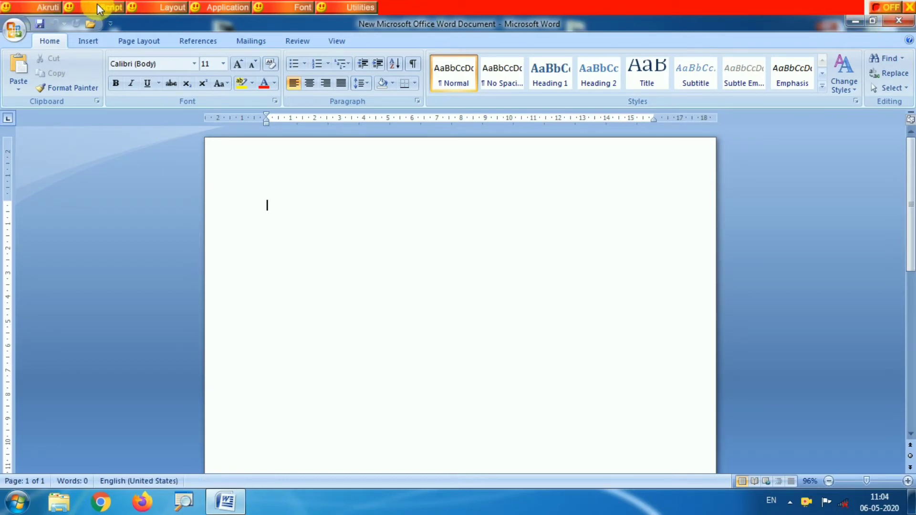
- Review the Akruti script and layout options, and examine the Oriya Akruti English Phonetic keyboard layout
{"action": "left_click", "coordinate": [112, 11]}
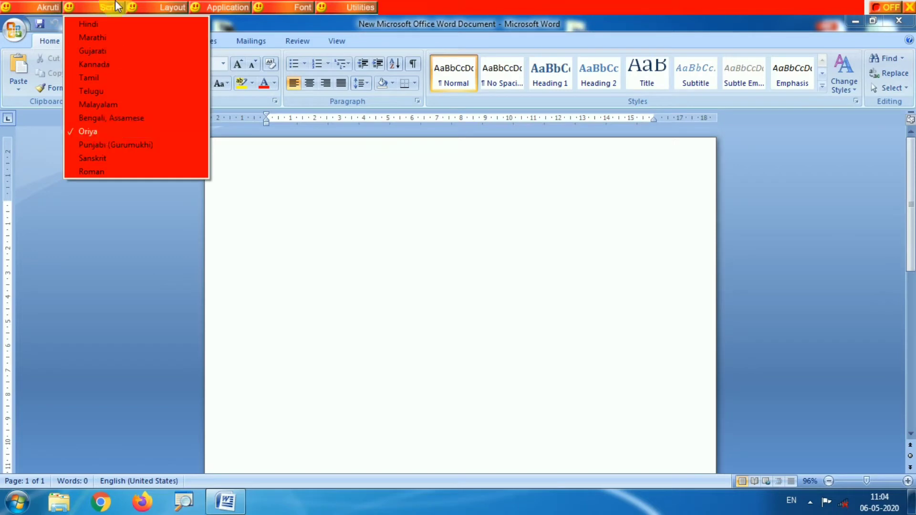
{"action": "left_click", "coordinate": [152, 7]}
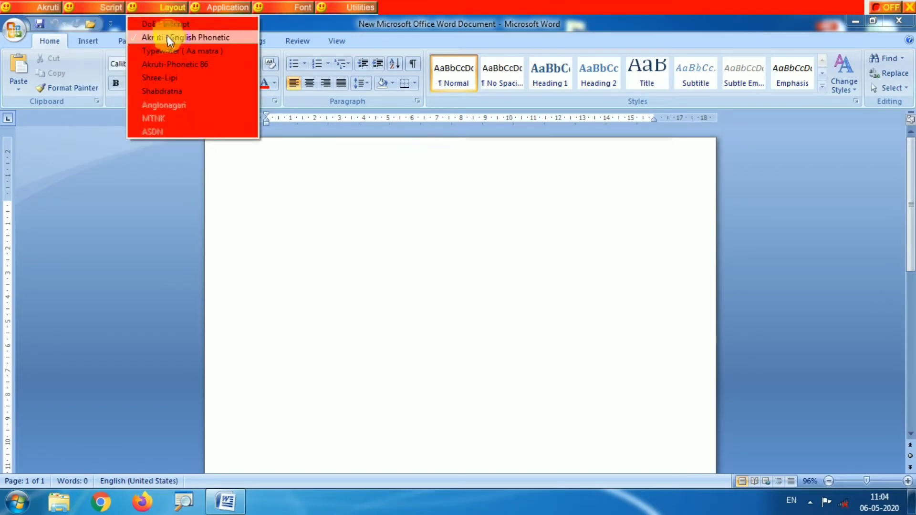
{"action": "left_click", "coordinate": [42, 5]}
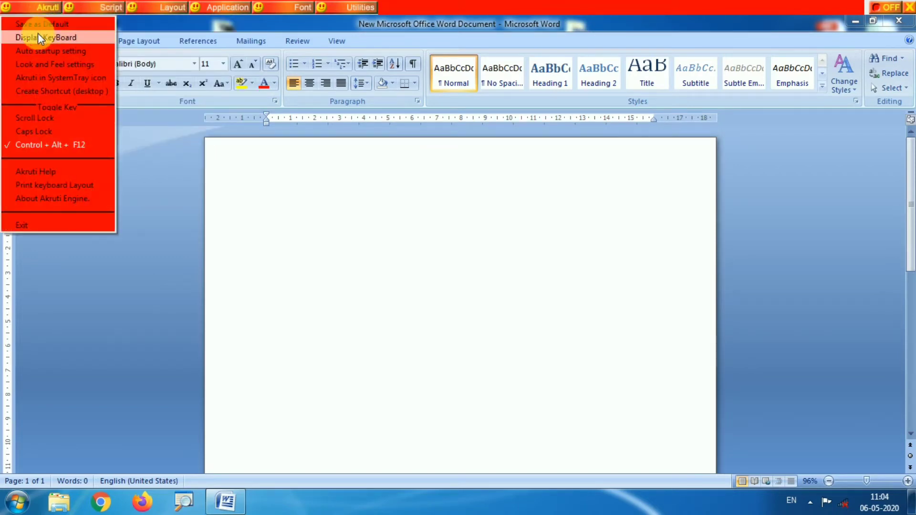
{"action": "left_click", "coordinate": [67, 38]}
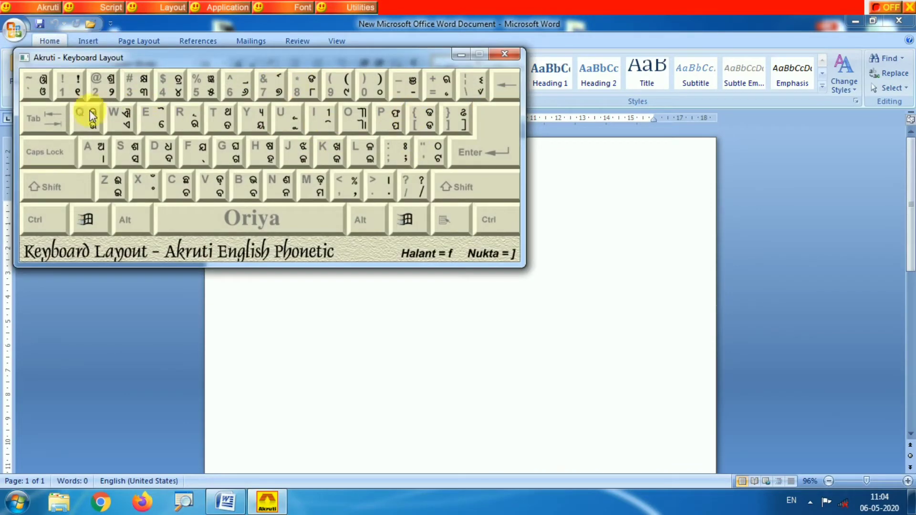
{"action": "left_click_drag", "start_coordinate": [174, 59], "coordinate": [300, 86]}
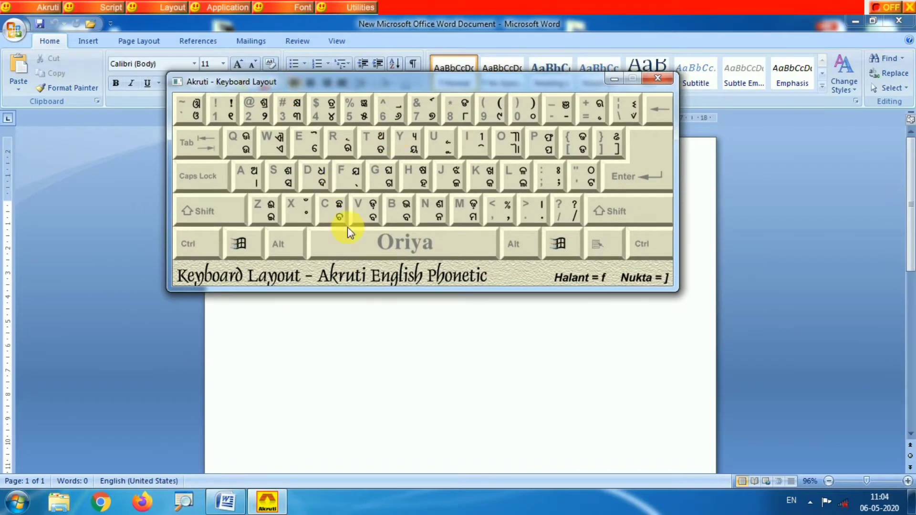
{"action": "left_click", "coordinate": [656, 79]}
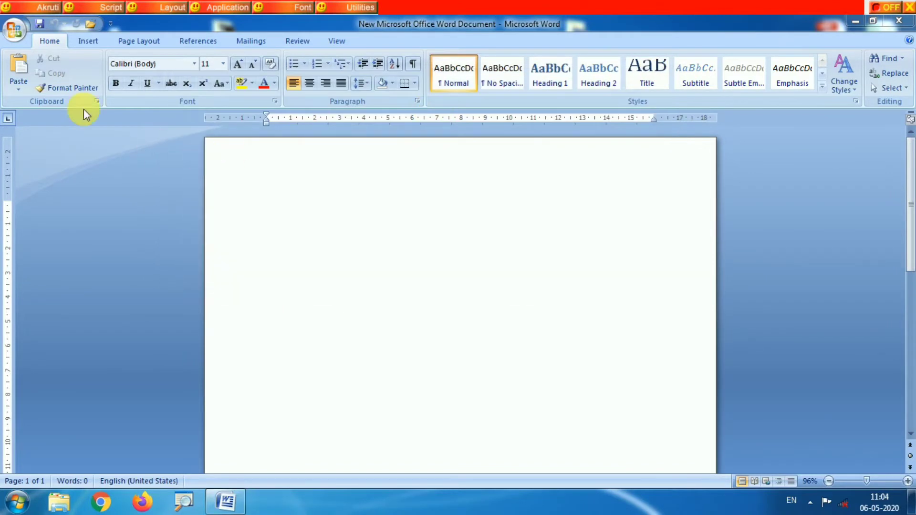
- Turn on Akruti input and set the document's font to AkrutiOriBhuban
{"action": "left_click", "coordinate": [884, 9]}
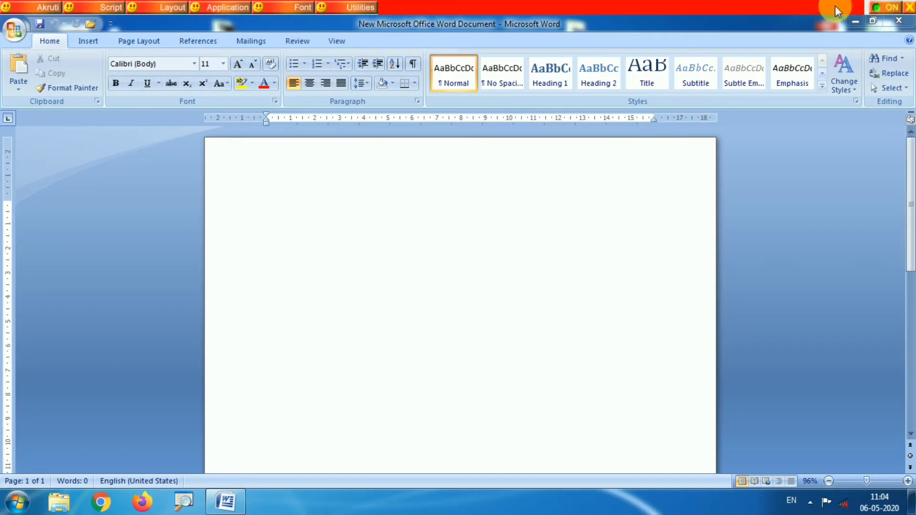
{"action": "left_click", "coordinate": [193, 63]}
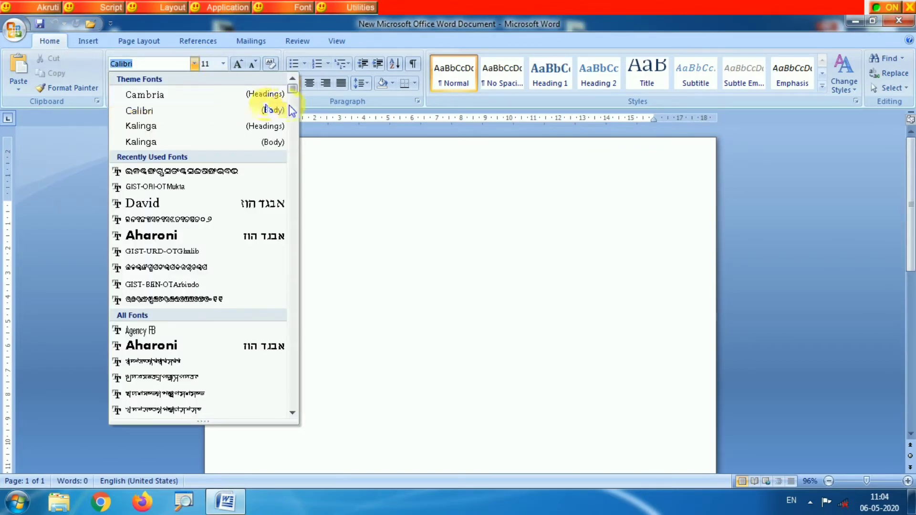
{"action": "scroll", "coordinate": [292, 90], "scroll_direction": "down", "scroll_amount": 3}
{"action": "left_click_drag", "start_coordinate": [293, 96], "coordinate": [292, 140]}
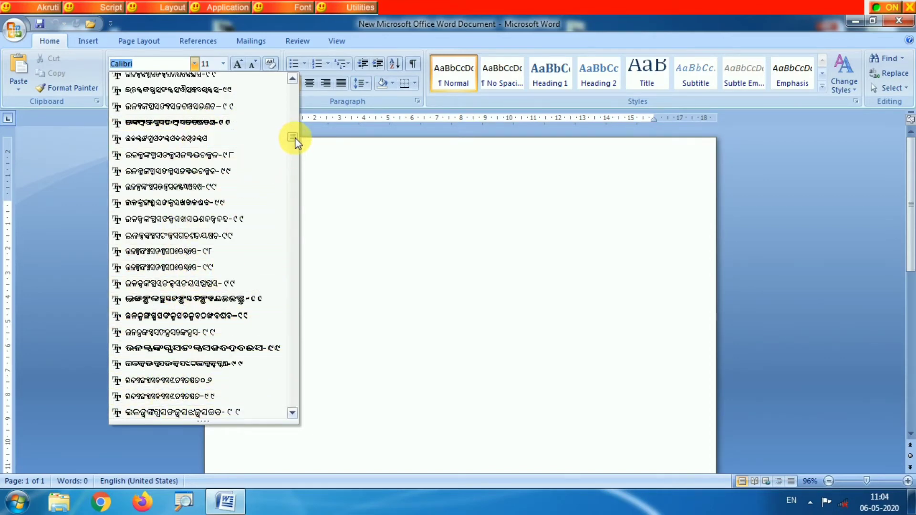
{"action": "left_click_drag", "start_coordinate": [293, 138], "coordinate": [308, 84]}
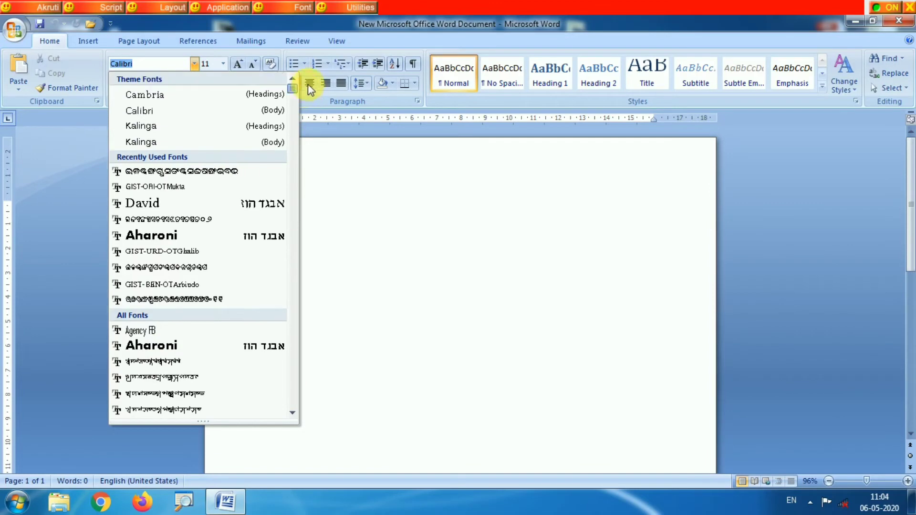
{"action": "left_click", "coordinate": [198, 173]}
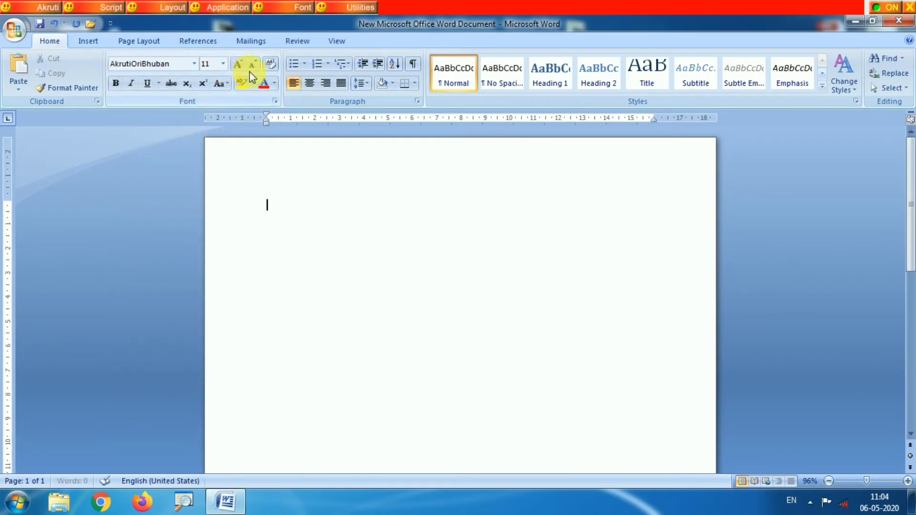
- Enlarge the font size by several increments
{"action": "left_click", "coordinate": [239, 66]}
{"action": "left_click", "coordinate": [238, 66]}
{"action": "left_click", "coordinate": [239, 66]}
{"action": "left_click", "coordinate": [239, 65]}
{"action": "left_click", "coordinate": [239, 66]}
{"action": "left_click", "coordinate": [238, 66]}
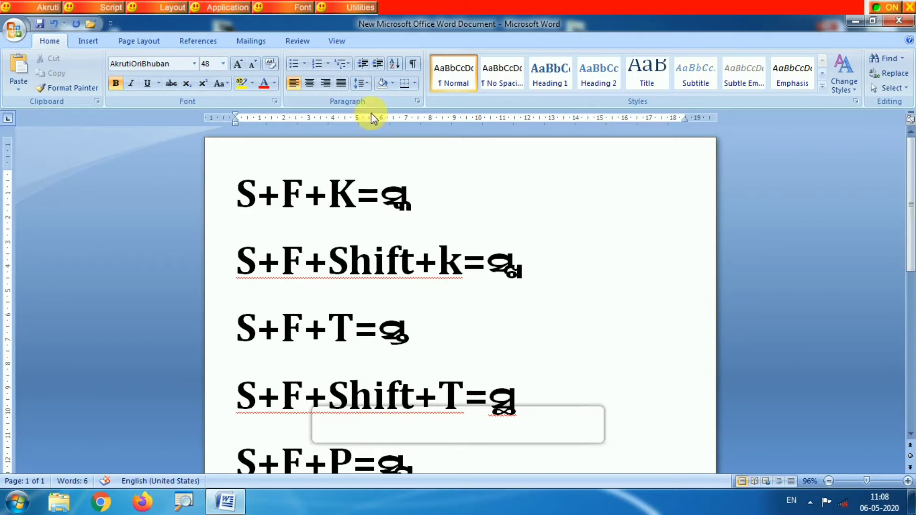
- Examine the key combinations S+F+K and S+F+Shift+k together with the Oriya conjuncts they produce
{"action": "left_click", "coordinate": [237, 194]}
{"action": "left_click_drag", "start_coordinate": [237, 194], "coordinate": [345, 214]}
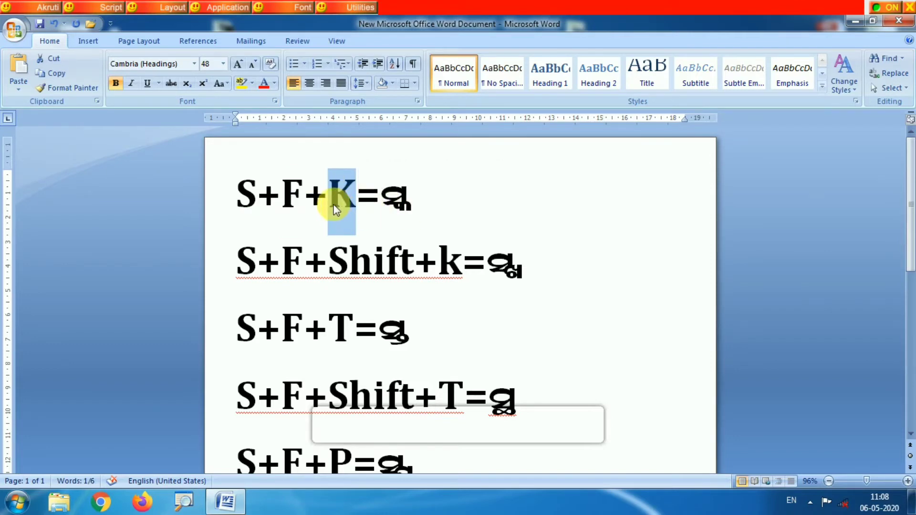
{"action": "left_click_drag", "start_coordinate": [382, 202], "coordinate": [417, 215]}
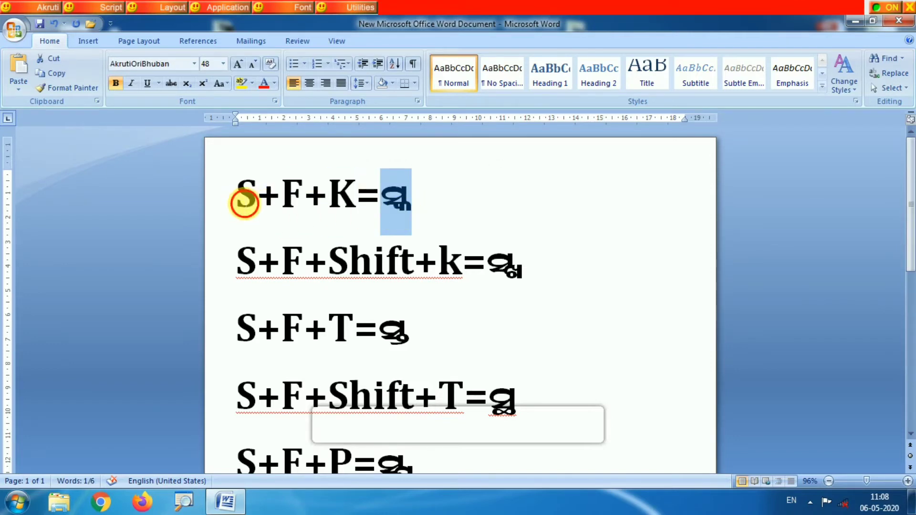
{"action": "left_click_drag", "start_coordinate": [241, 198], "coordinate": [429, 217]}
{"action": "left_click_drag", "start_coordinate": [243, 282], "coordinate": [462, 300]}
{"action": "left_click", "coordinate": [286, 283]}
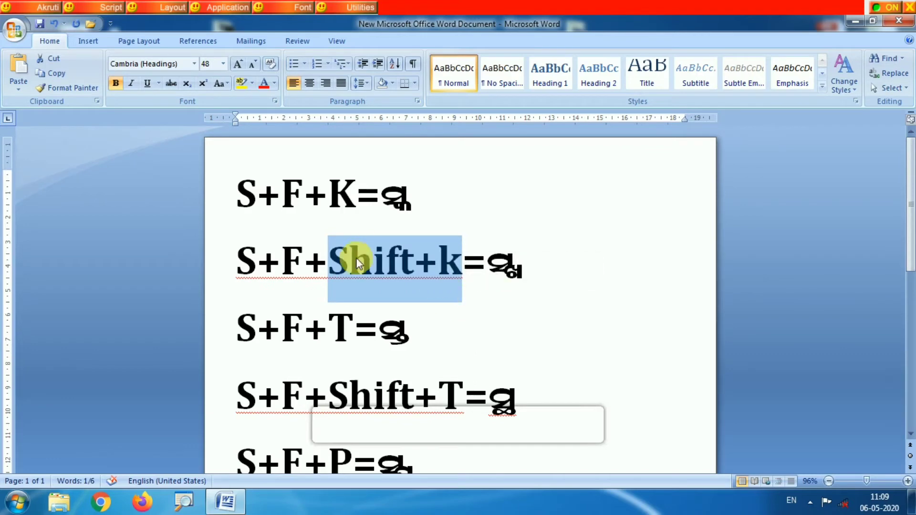
{"action": "left_click", "coordinate": [201, 256]}
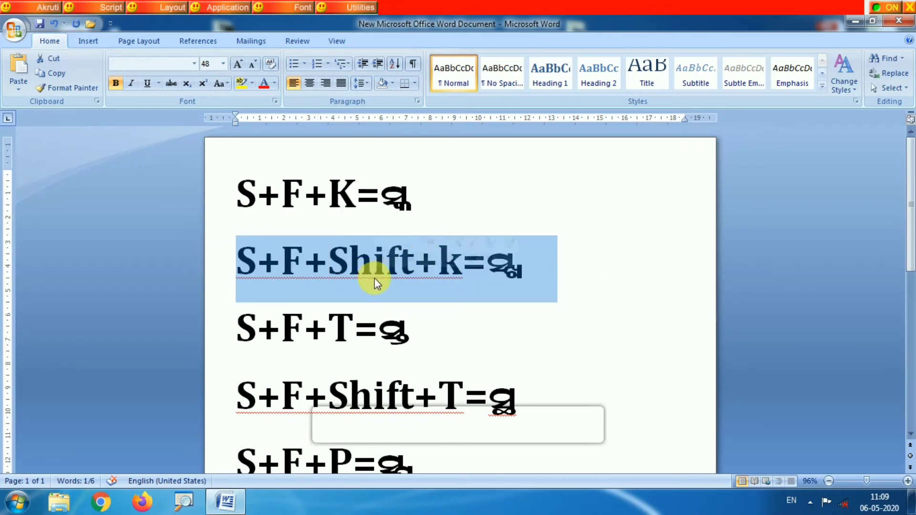
- Examine the listed key combinations S+F+T, S+F+Shift+T, S+F+P and S+F+Shift+P with their Oriya conjuncts
{"action": "left_click_drag", "start_coordinate": [240, 333], "coordinate": [409, 352]}
{"action": "left_click", "coordinate": [274, 343]}
{"action": "left_click", "coordinate": [588, 344]}
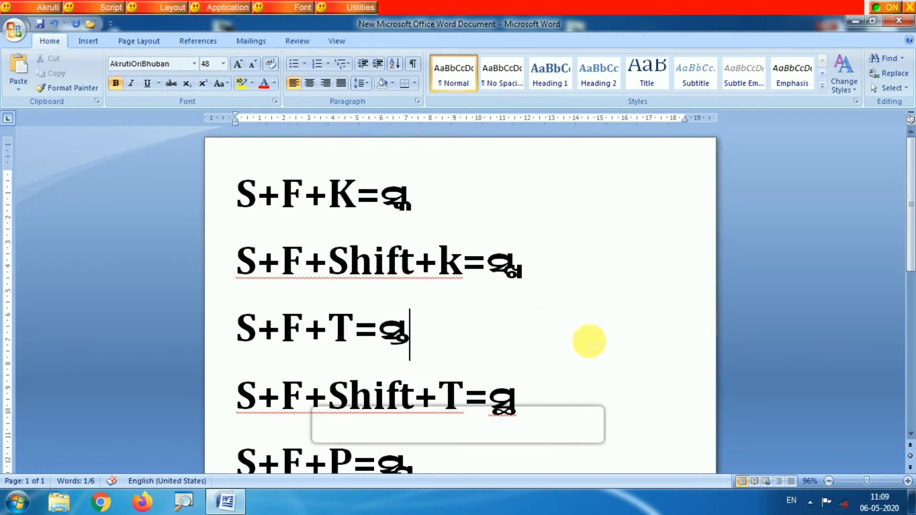
{"action": "left_click_drag", "start_coordinate": [911, 276], "coordinate": [913, 336]}
{"action": "left_click_drag", "start_coordinate": [237, 220], "coordinate": [471, 260]}
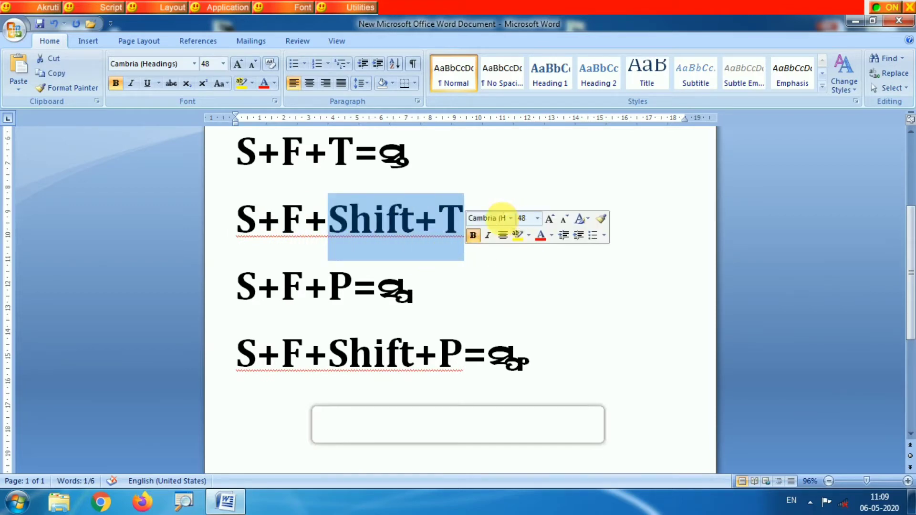
{"action": "left_click_drag", "start_coordinate": [240, 293], "coordinate": [377, 299]}
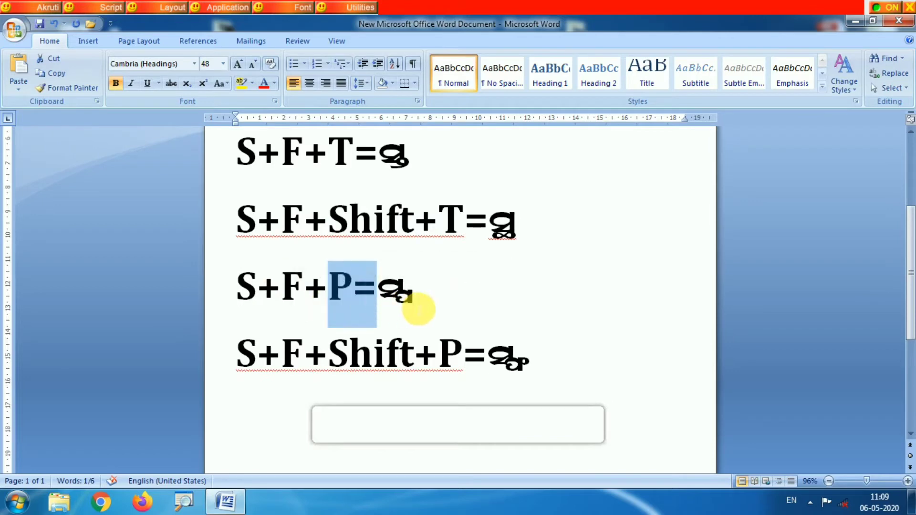
{"action": "left_click_drag", "start_coordinate": [239, 363], "coordinate": [470, 365]}
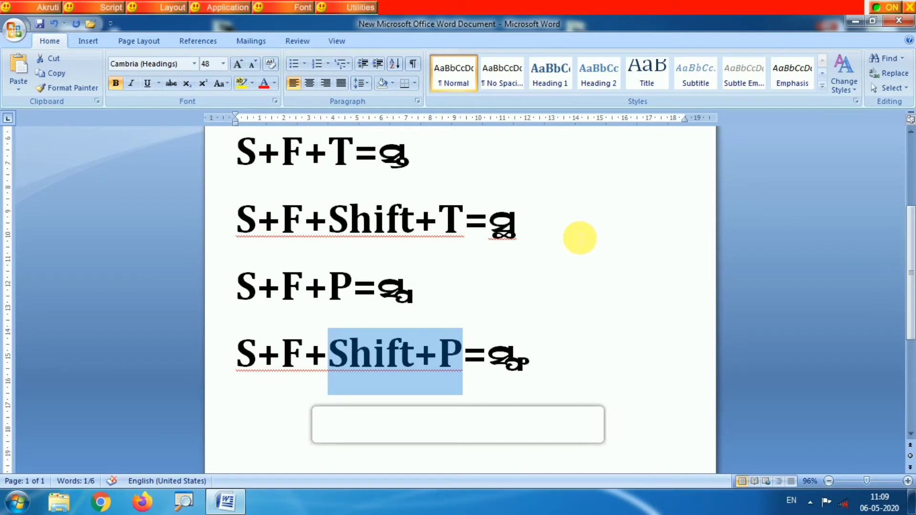
- Place the cursor in the empty area below the list of key combinations and continue onto a second page
{"action": "left_click_drag", "start_coordinate": [910, 246], "coordinate": [910, 329]}
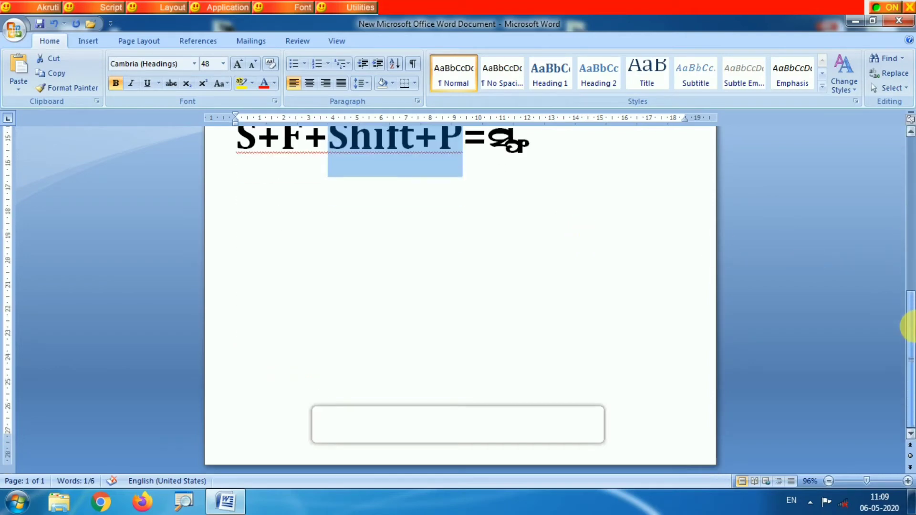
{"action": "left_click", "coordinate": [468, 275]}
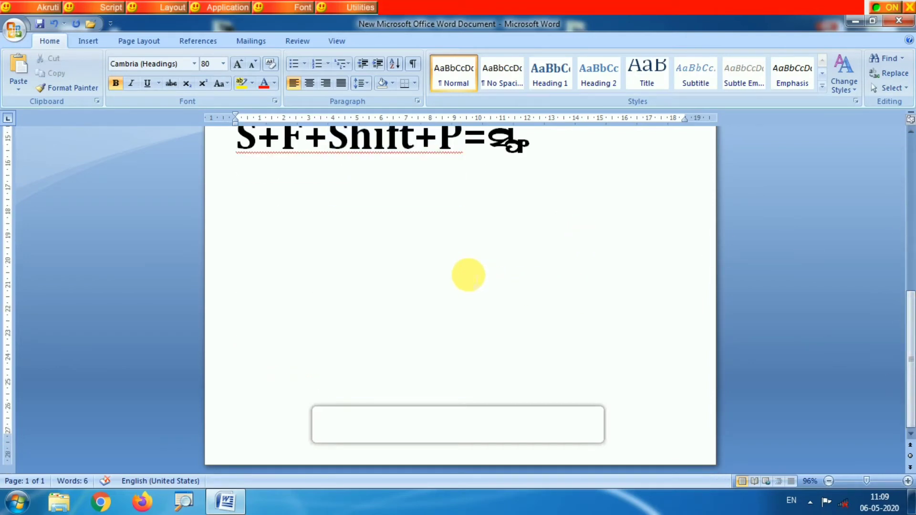
{"action": "key", "text": "Return"}
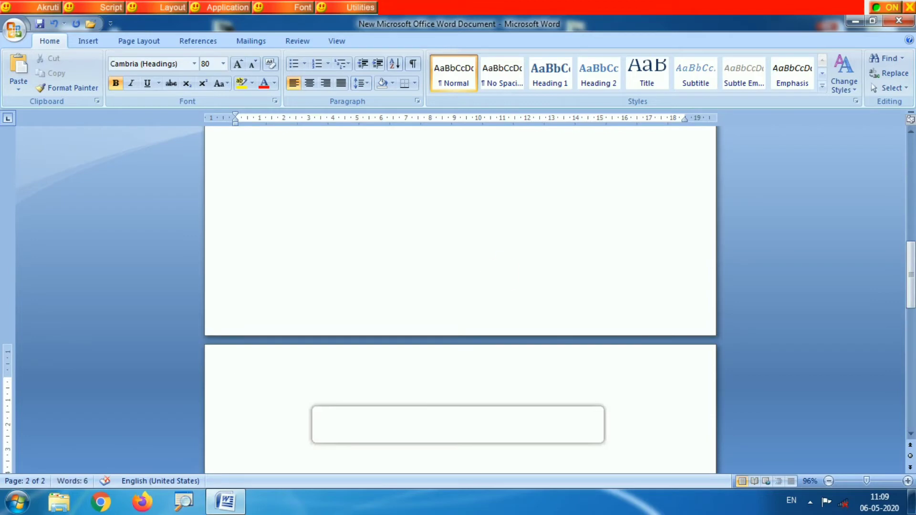
{"action": "left_click_drag", "start_coordinate": [909, 286], "coordinate": [909, 322]}
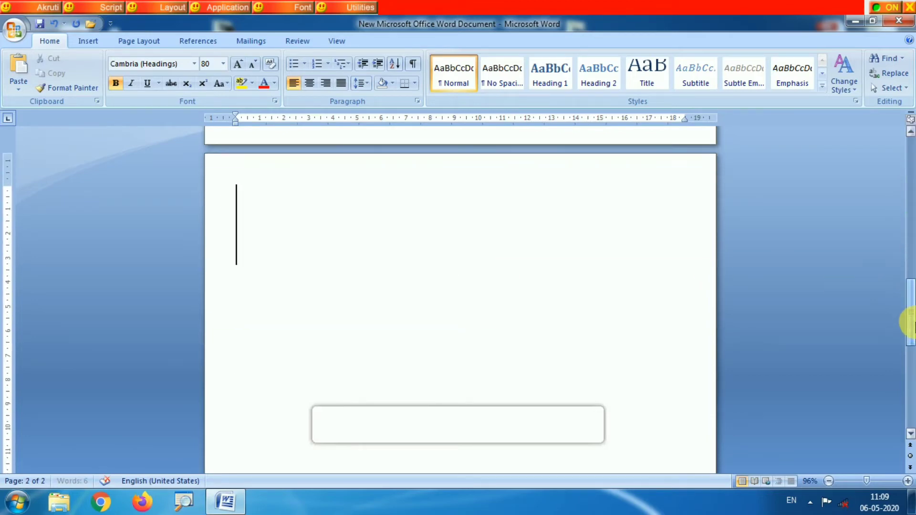
- Set the font to AkrutiOriBhuban at size 36 and start a new line on the second page
{"action": "left_click", "coordinate": [194, 64]}
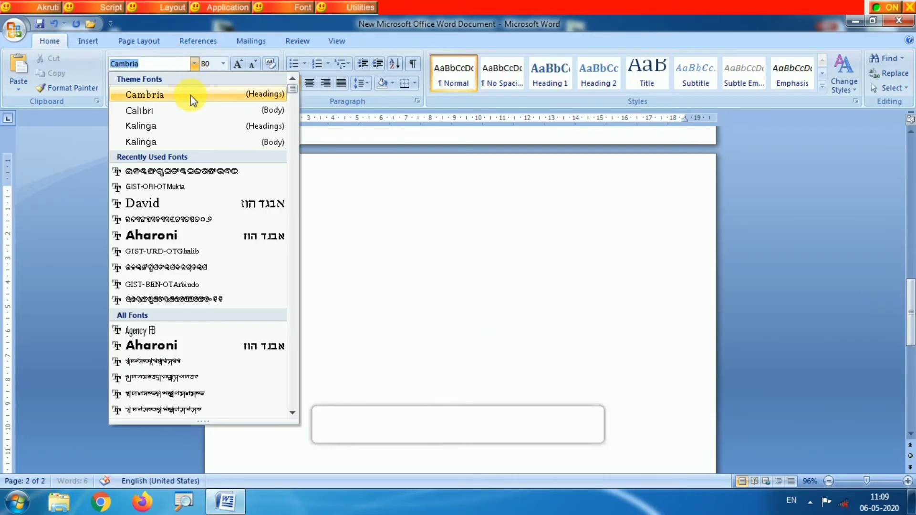
{"action": "left_click", "coordinate": [171, 176]}
{"action": "left_click", "coordinate": [253, 64]}
{"action": "left_click", "coordinate": [253, 63]}
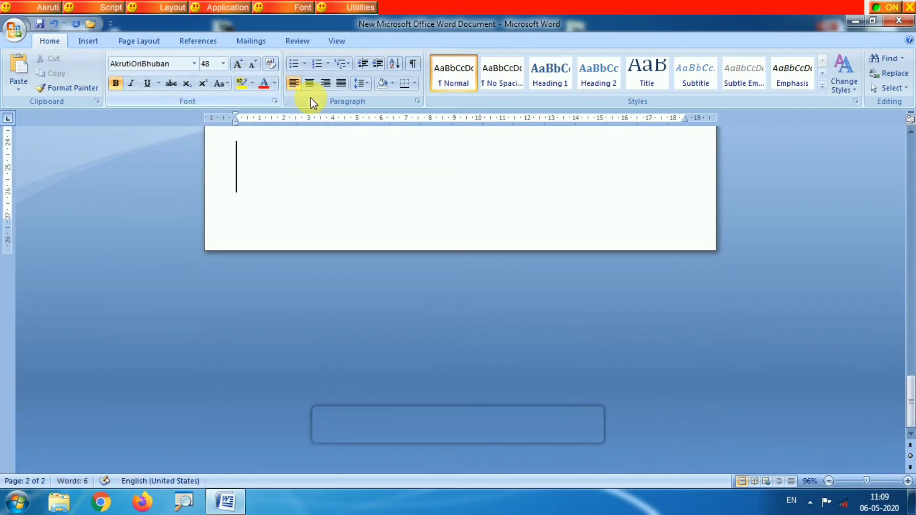
{"action": "left_click", "coordinate": [253, 66]}
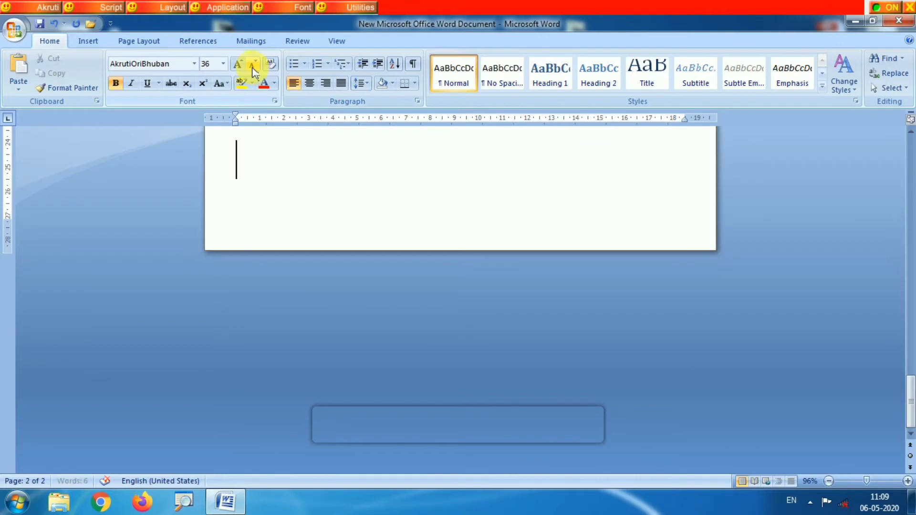
{"action": "key", "text": "Return"}
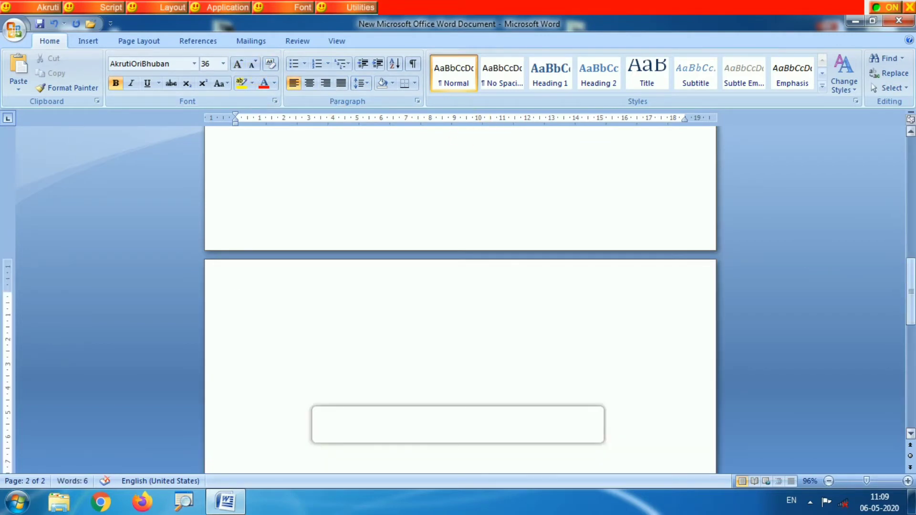
- Write the conjunct ସ୍କ followed by a dash and its first example word ତସ୍କର on the second page
{"action": "type", "text": "ସ୍କ- "}
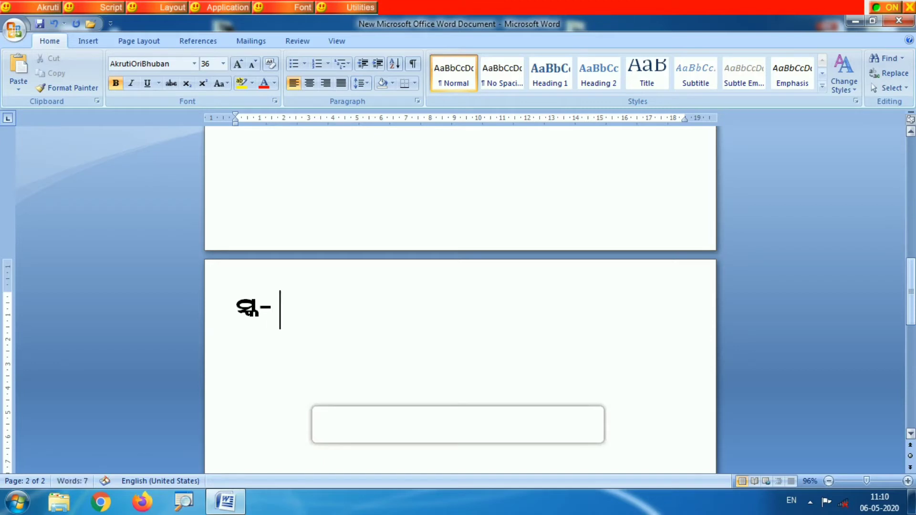
{"action": "type", "text": "ତ"}
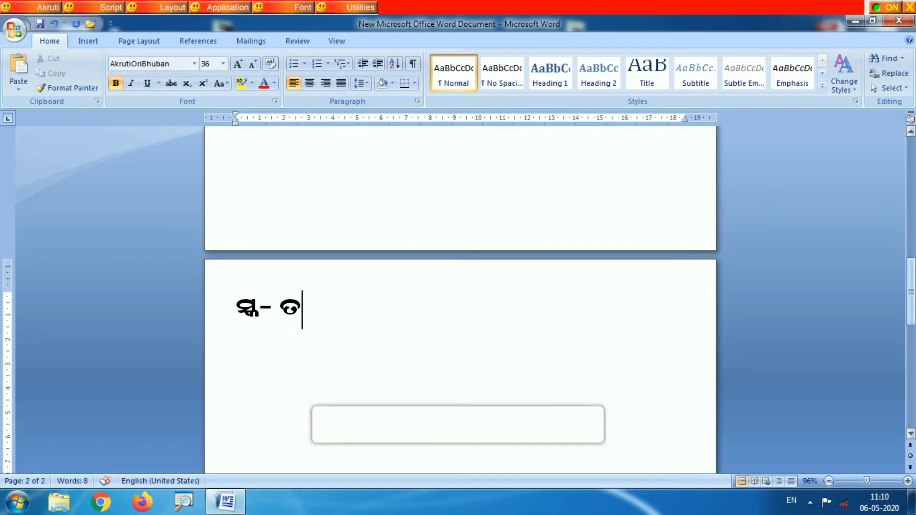
{"action": "type", "text": "ସ୍କ"}
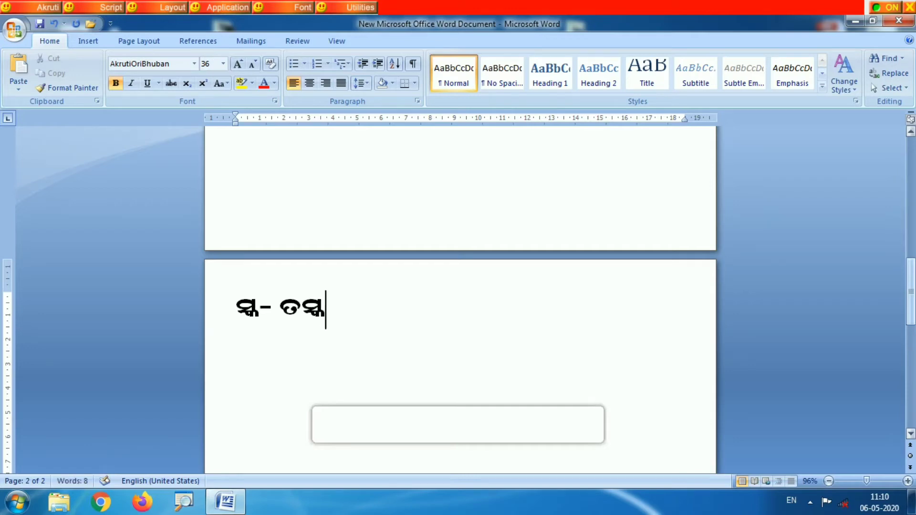
{"action": "type", "text": "ର"}
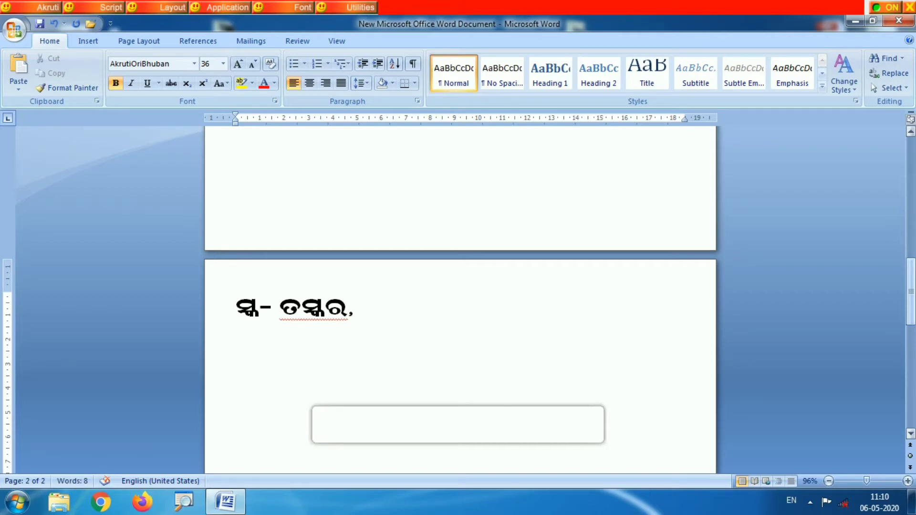
{"action": "type", "text": ", ପୁର"}
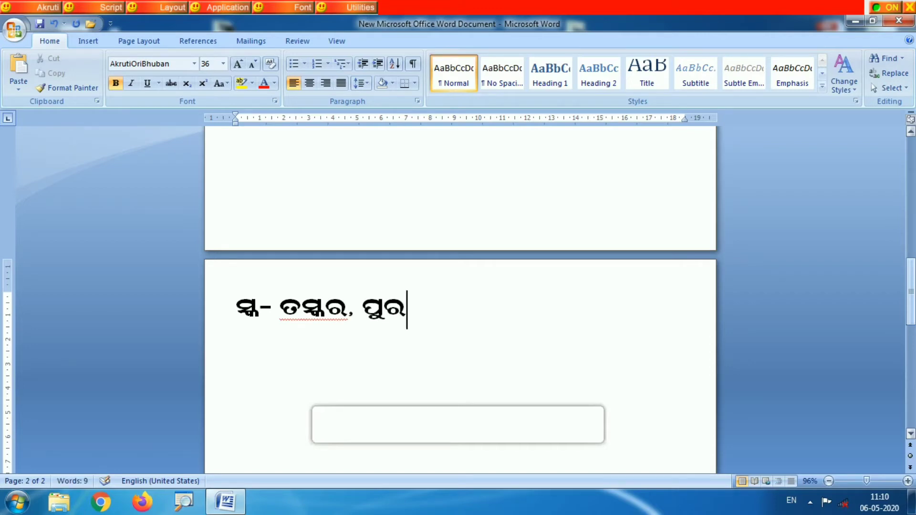
{"action": "type", "text": "ସ୍କ"}
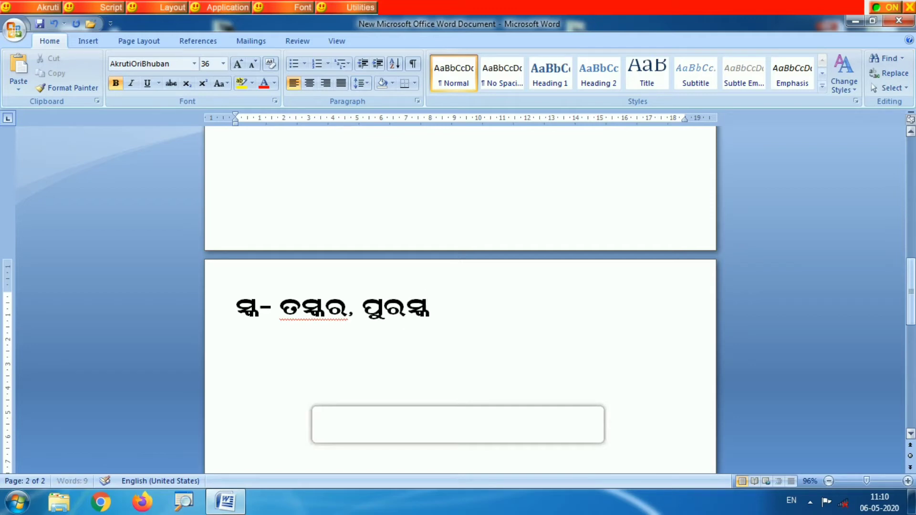
{"action": "type", "text": "ାର"}
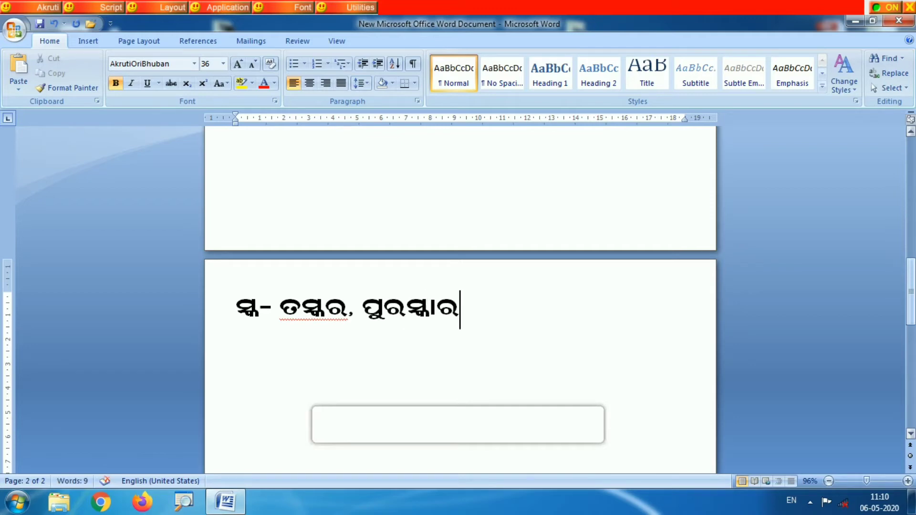
{"action": "type", "text": ", ନମ"}
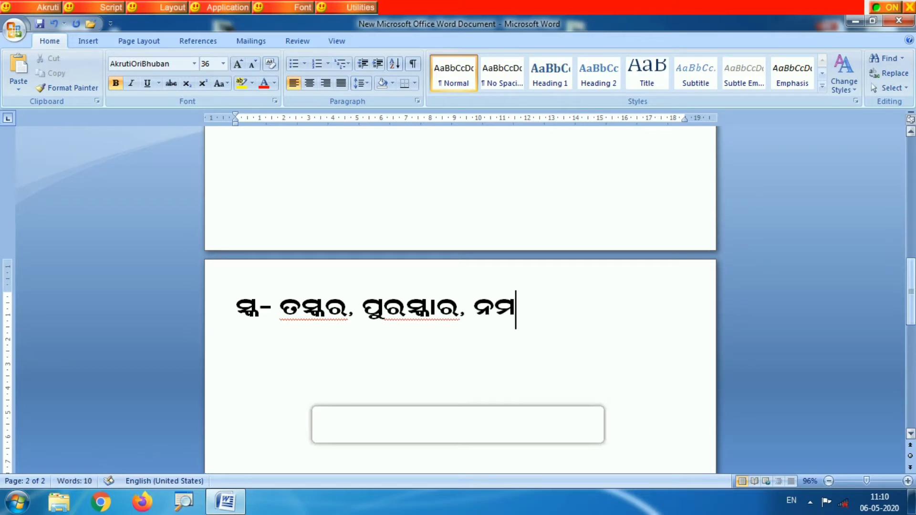
{"action": "type", "text": "ସ୍କା"}
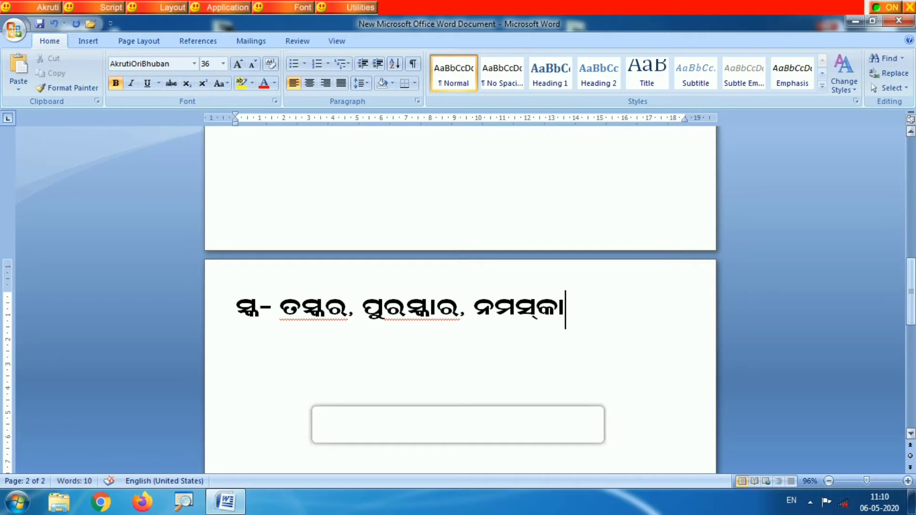
{"action": "key", "text": "BackSpace"}
{"action": "key", "text": "BackSpace"}
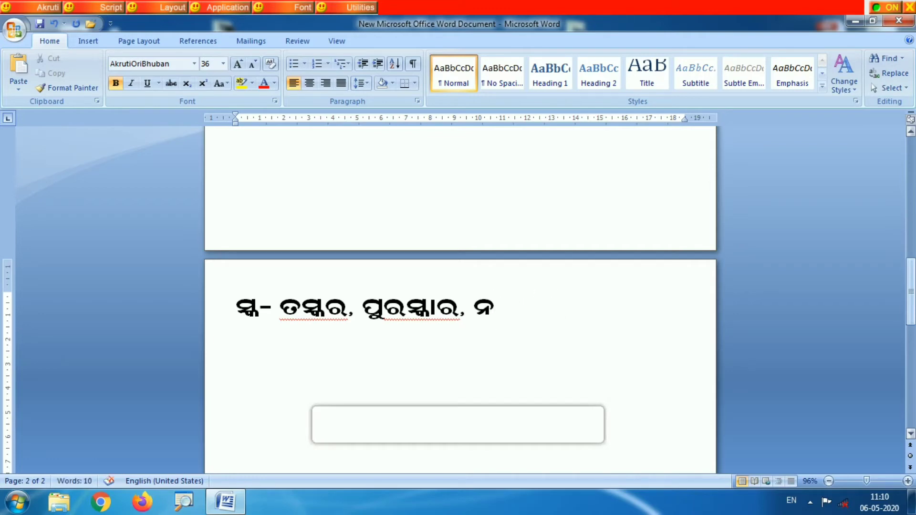
- Complete the third example word for ସ୍କ as ନନସ୍କାର
{"action": "type", "text": "ନସ୍କା"}
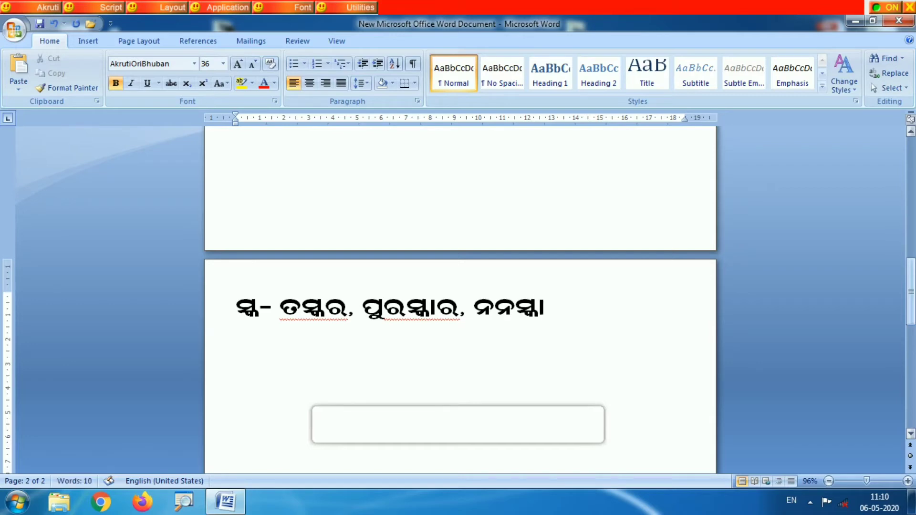
{"action": "type", "text": "ର"}
- On a new line, set the font size to 48 and write the conjunct ସ୍ଖ followed by a dash
{"action": "key", "text": "Return"}
{"action": "left_click", "coordinate": [240, 65]}
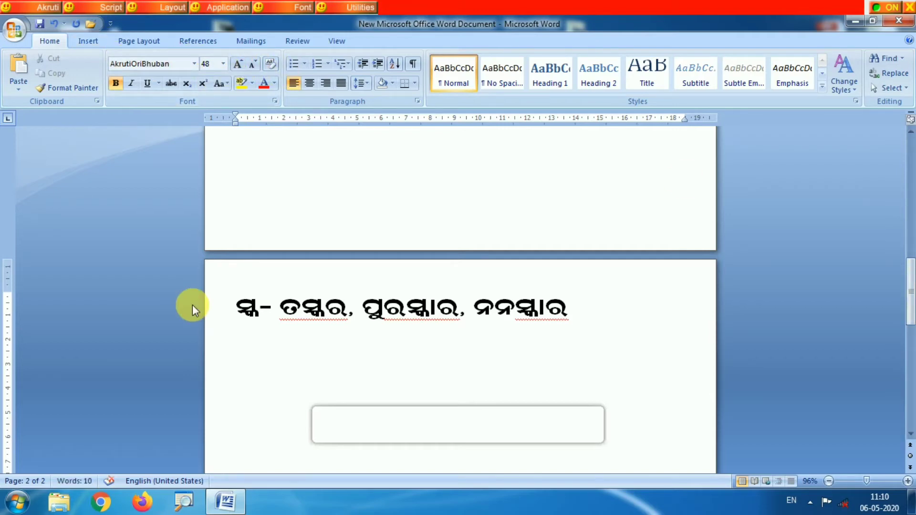
{"action": "type", "text": "ସ୍"}
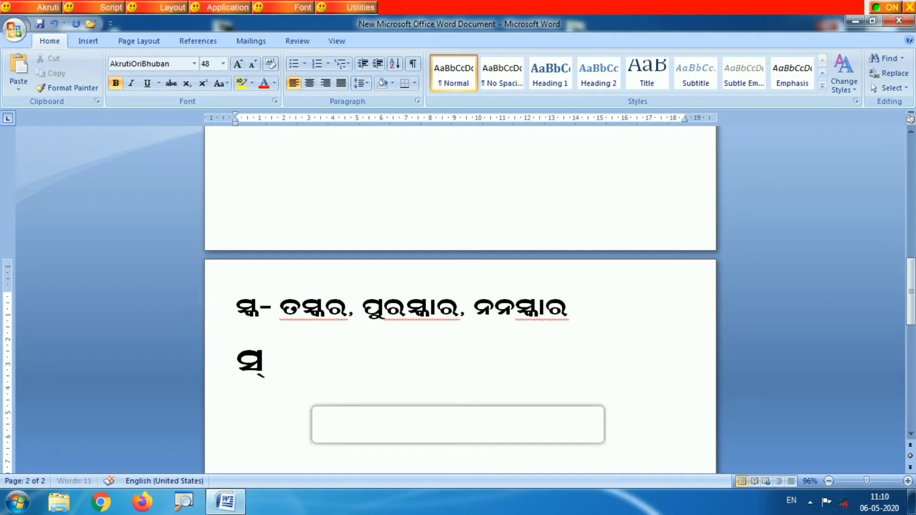
{"action": "type", "text": "ଖ"}
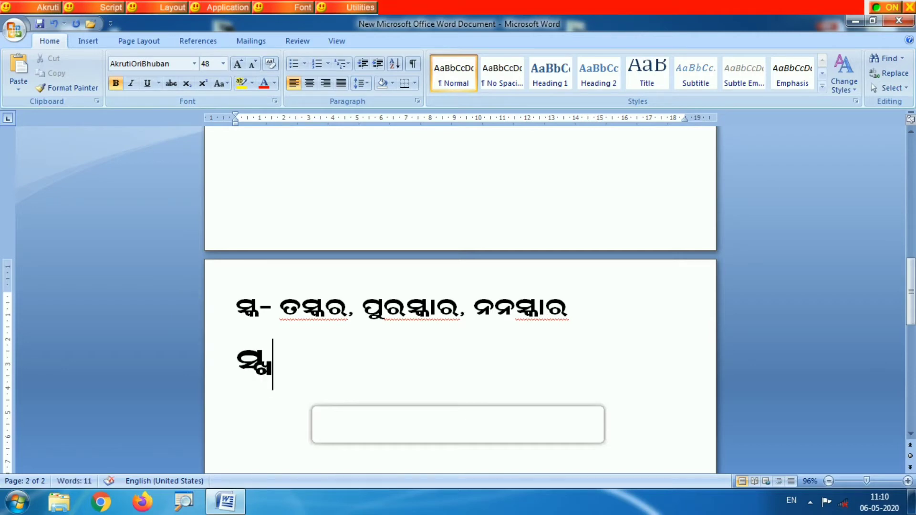
{"action": "type", "text": "-ସ"}
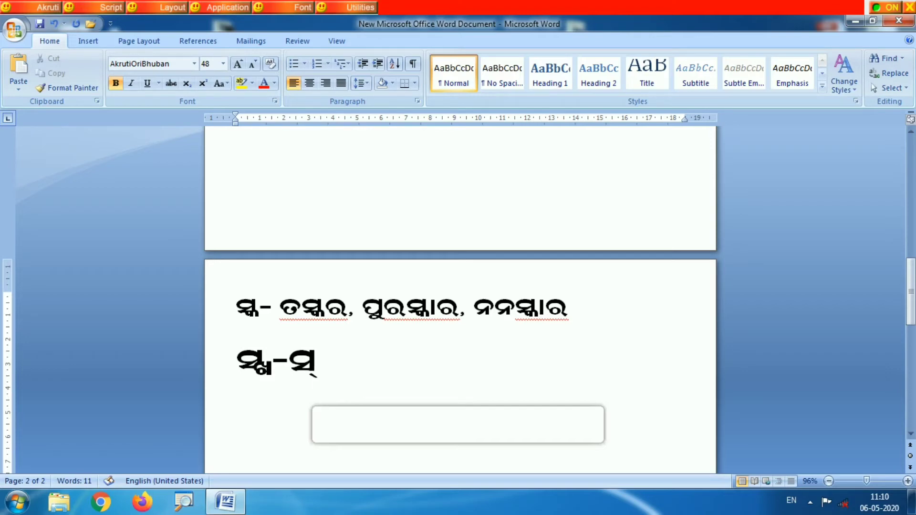
{"action": "type", "text": "୍ଖ"}
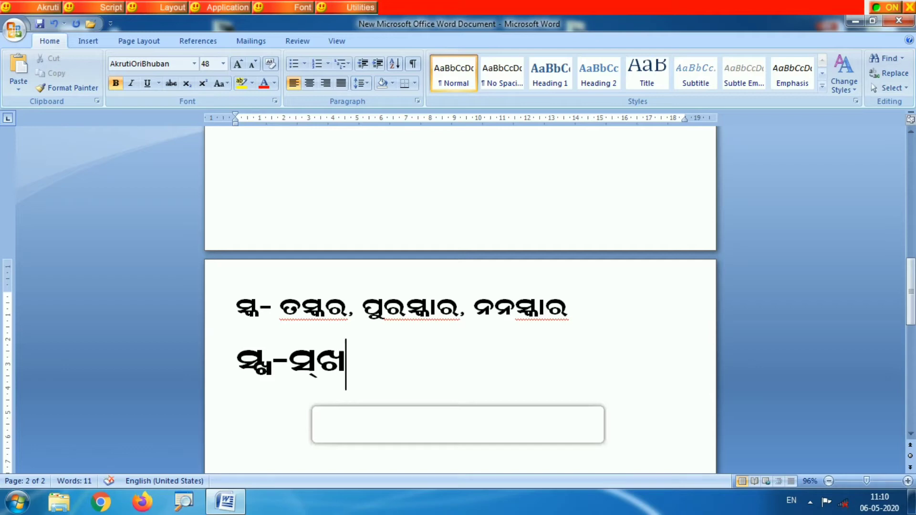
{"action": "type", "text": "ଳ"}
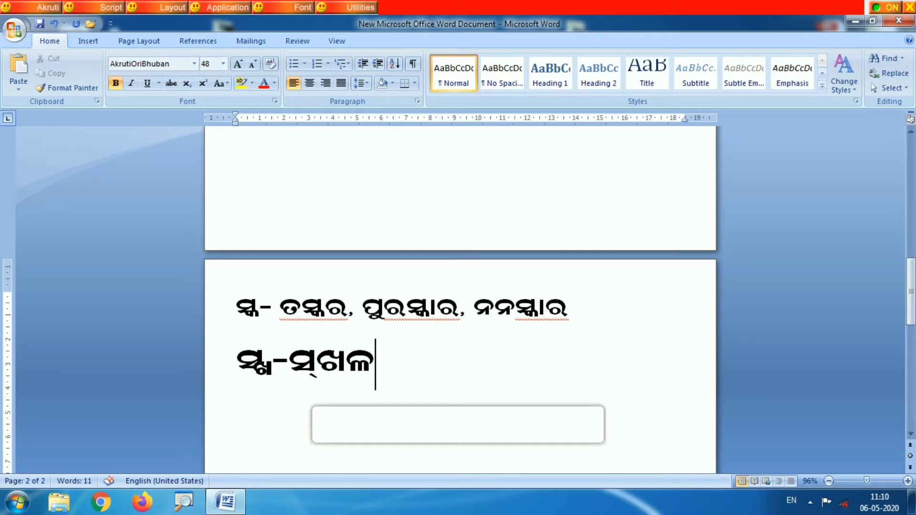
{"action": "key", "text": "BackSpace"}
{"action": "key", "text": "BackSpace"}
{"action": "key", "text": "BackSpace"}
{"action": "key", "text": "BackSpace"}
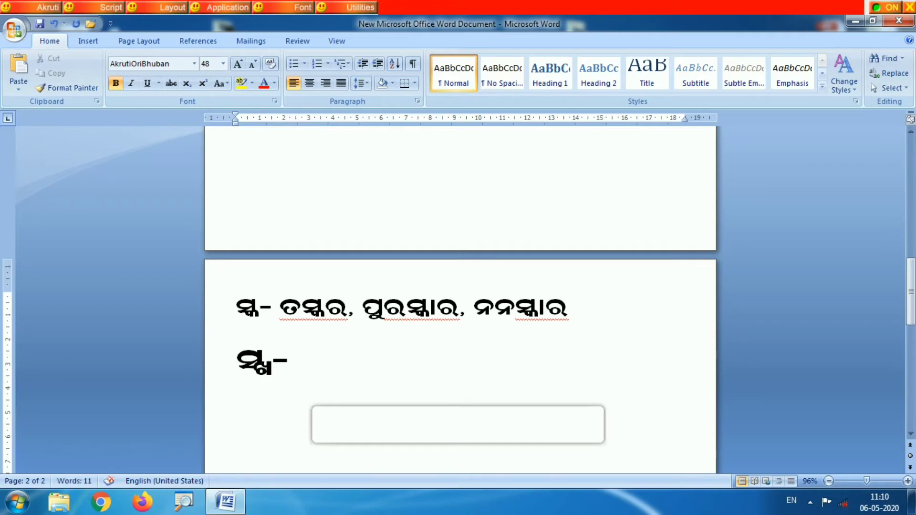
- Write ସ୍ଖଳନ after the dash as the example word for ସ୍ଖ
{"action": "type", "text": "ସ୍ଖ"}
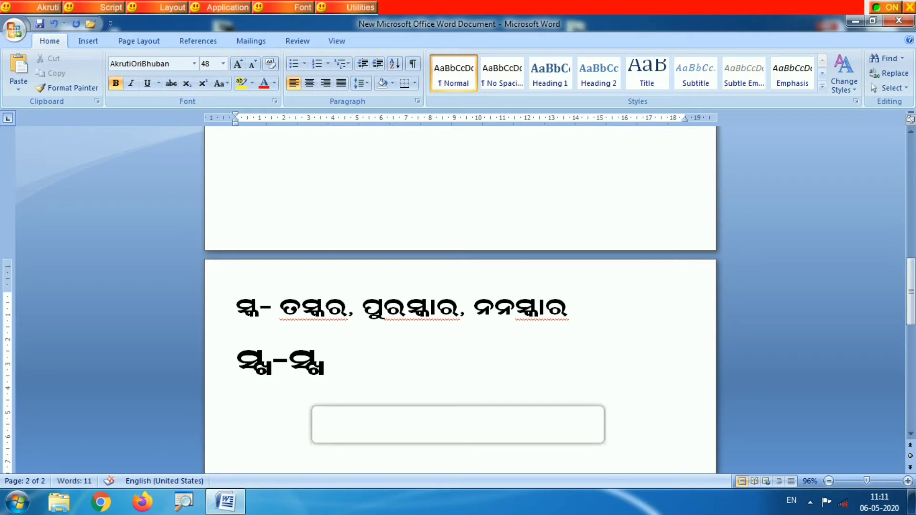
{"action": "type", "text": "ଳନ"}
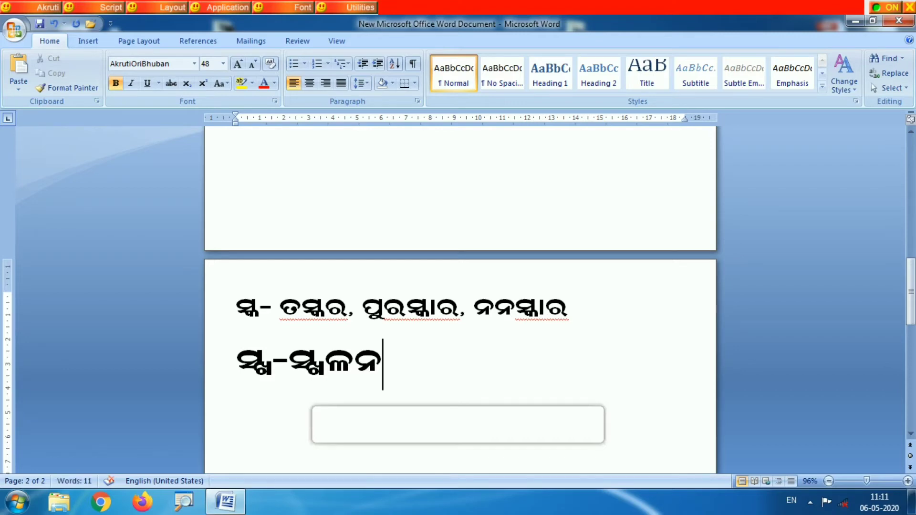
- On a new line, write the conjunct ସ୍ତ with a dash and its first example word ଅସ୍ତ, followed by a comma
{"action": "key", "text": "Return"}
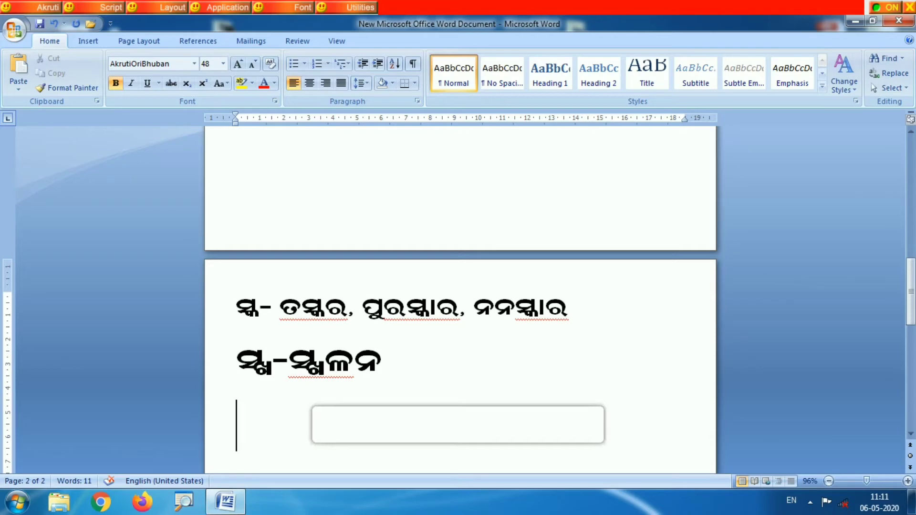
{"action": "type", "text": "ସ୍ତ"}
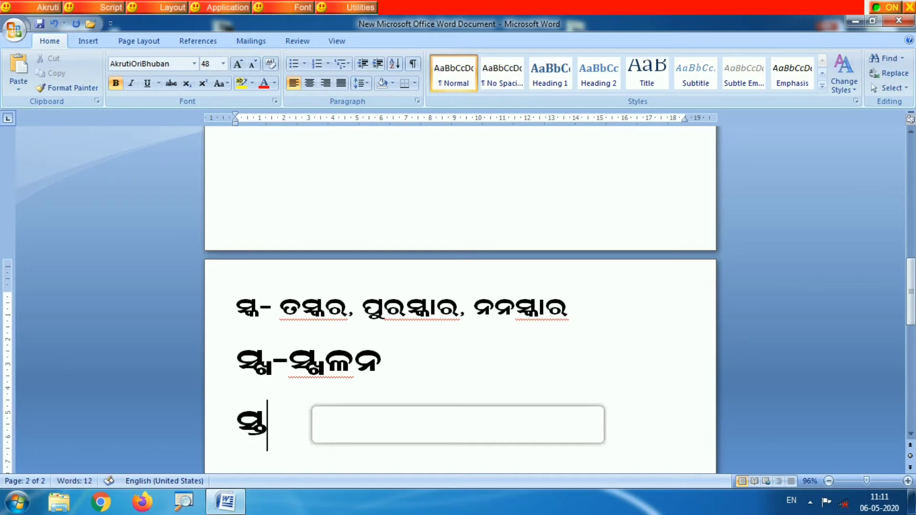
{"action": "type", "text": "-ଅ"}
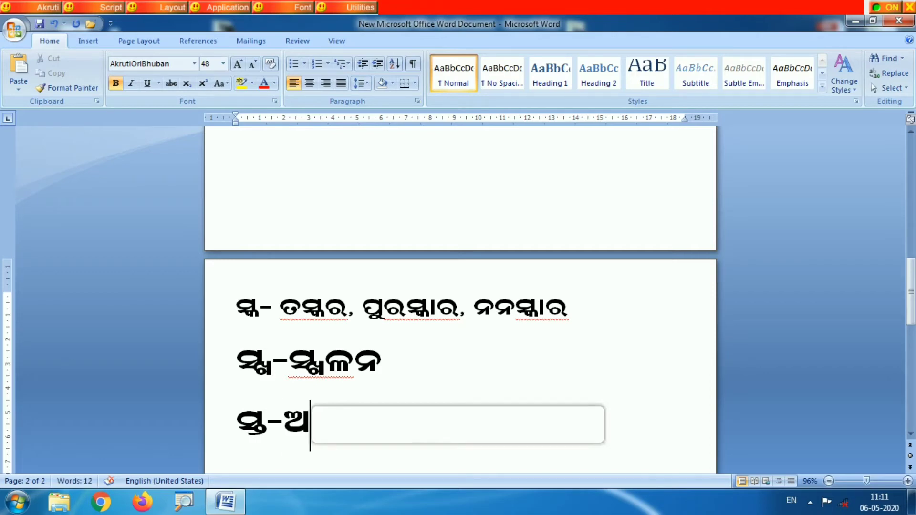
{"action": "type", "text": "ସ୍ତ"}
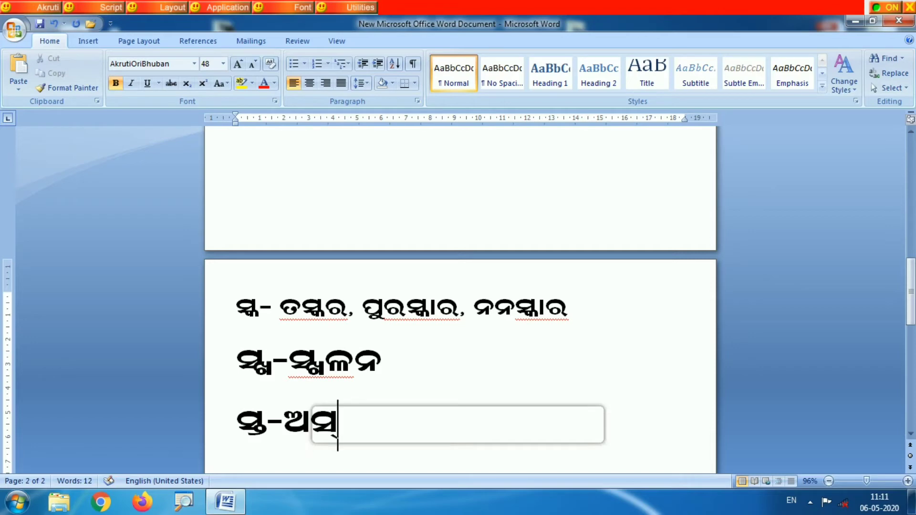
{"action": "type", "text": ", "}
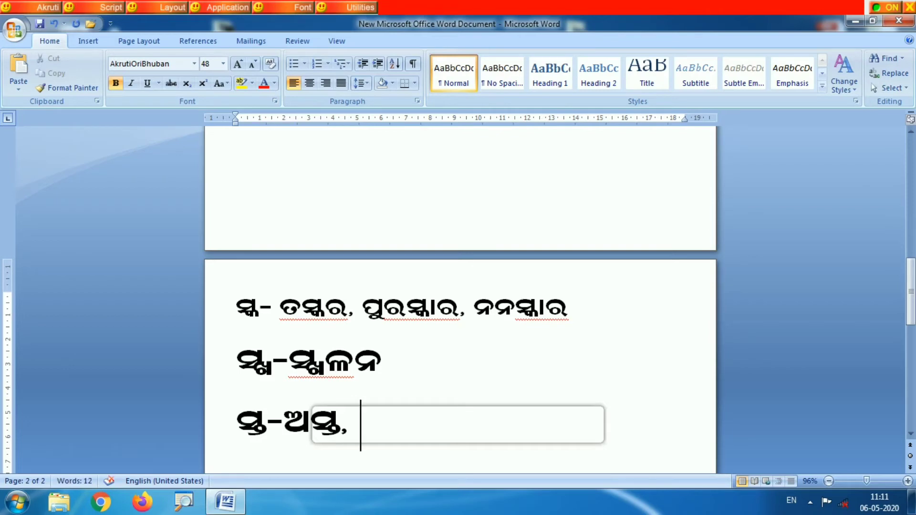
{"action": "type", "text": "ବି"}
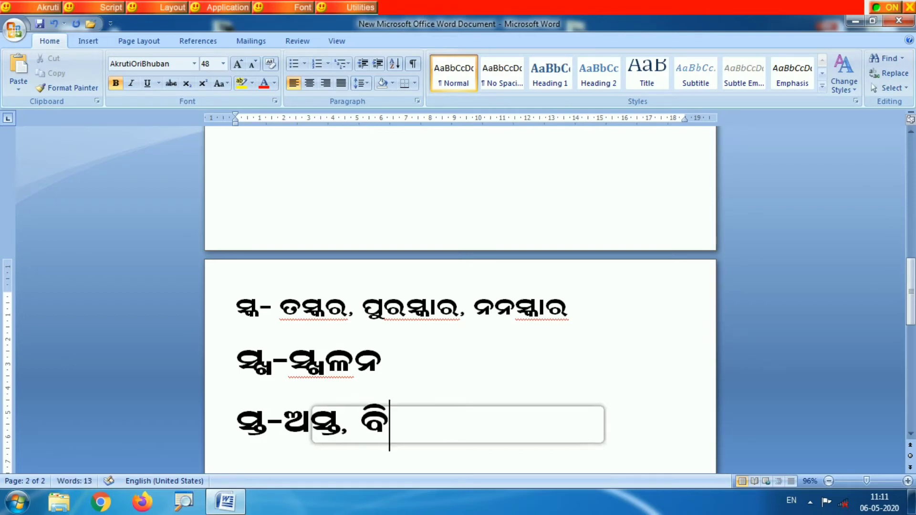
{"action": "type", "text": "ସ୍ତ"}
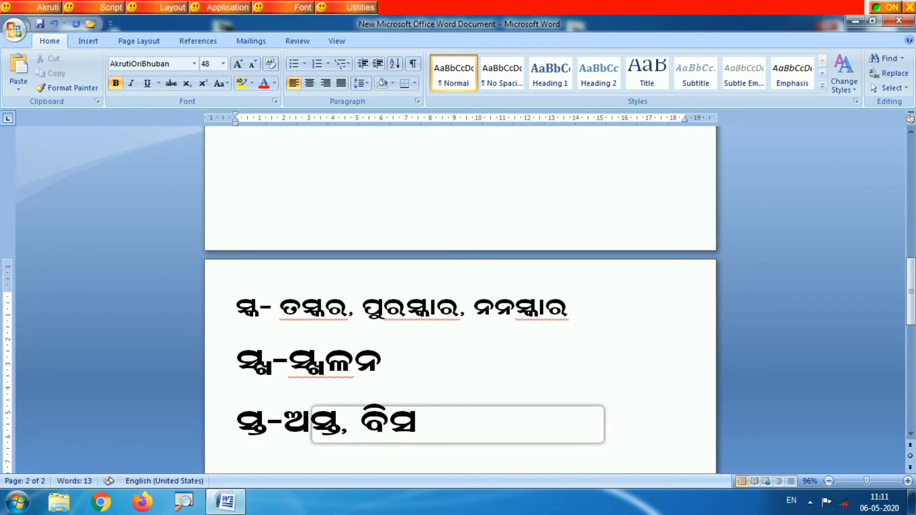
{"action": "type", "text": "ାର"}
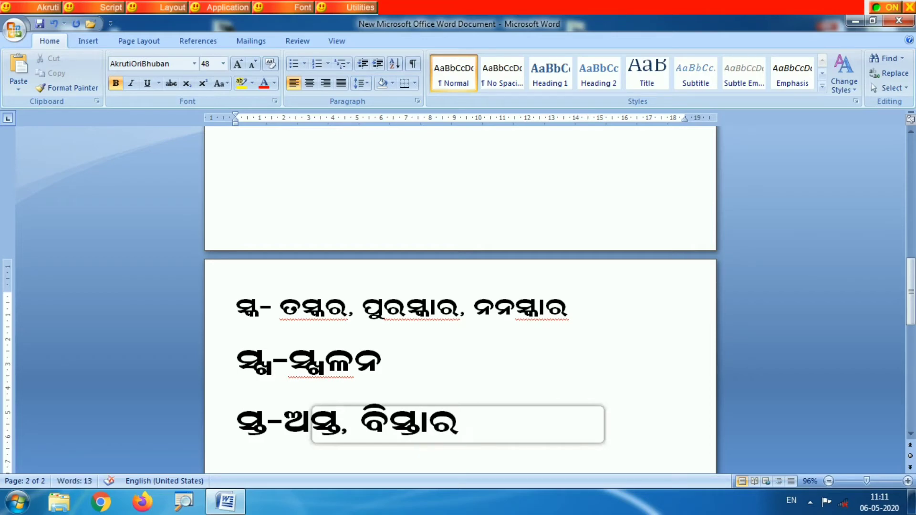
{"action": "type", "text": ", ଅ"}
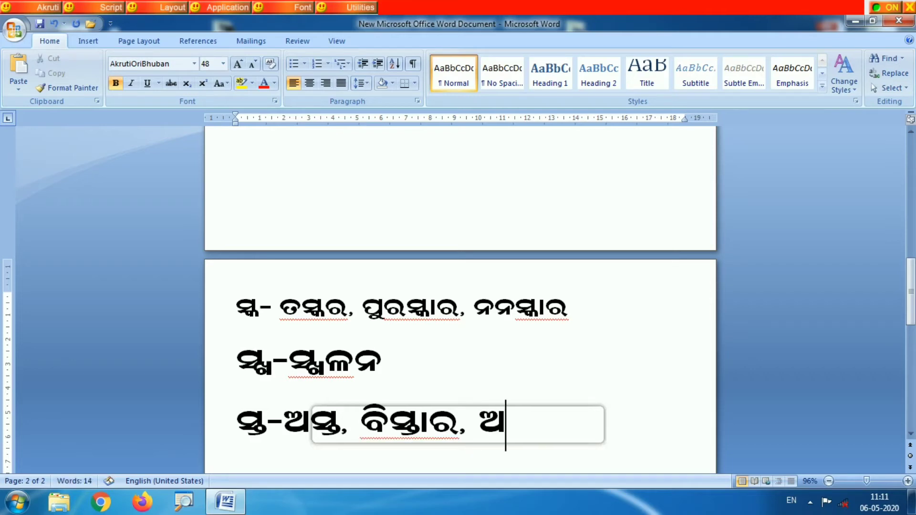
{"action": "type", "text": "ଗ"}
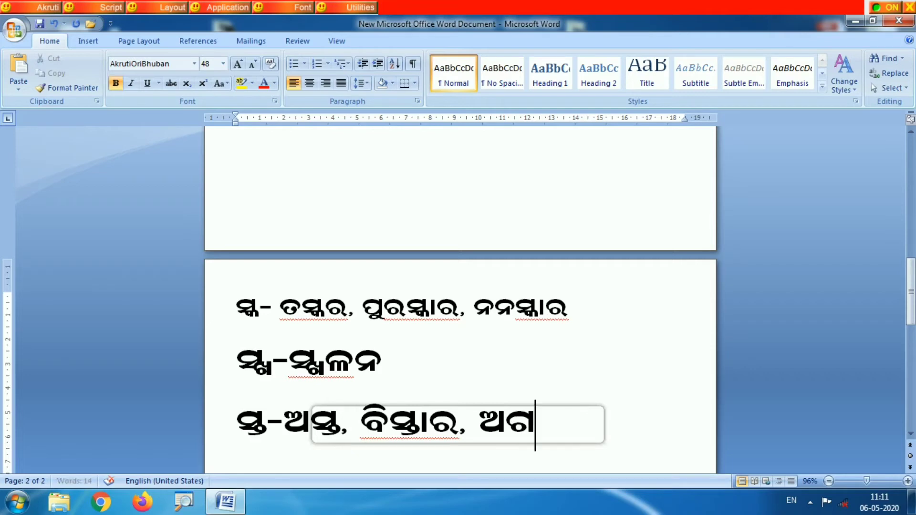
{"action": "type", "text": "ସ୍ତି"}
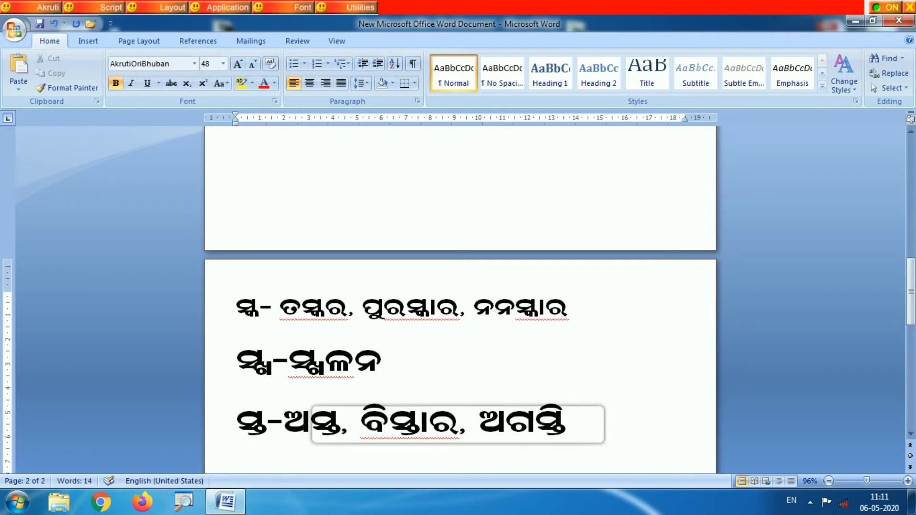
- On a new line, write the conjunct ସ୍ଥ with a dash and its first example word ସ୍ଥଳ, followed by a comma
{"action": "key", "text": "Return"}
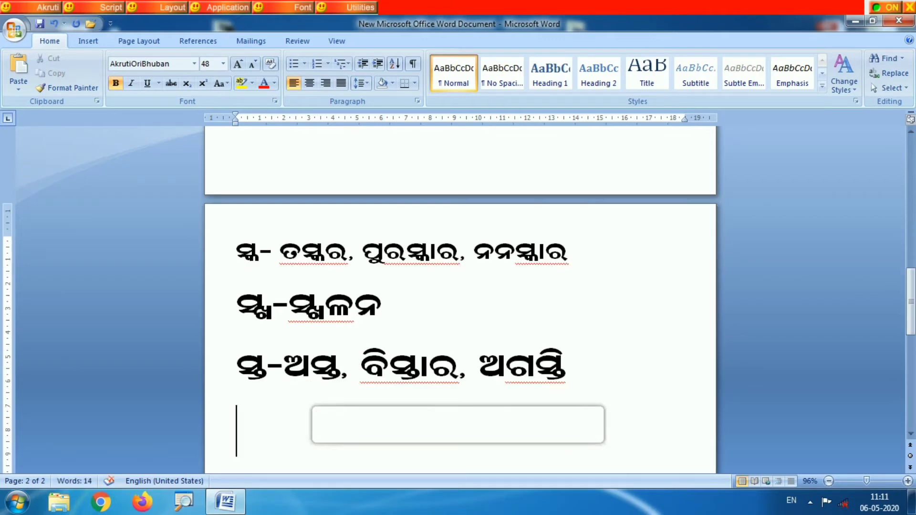
{"action": "type", "text": "ସ୍"}
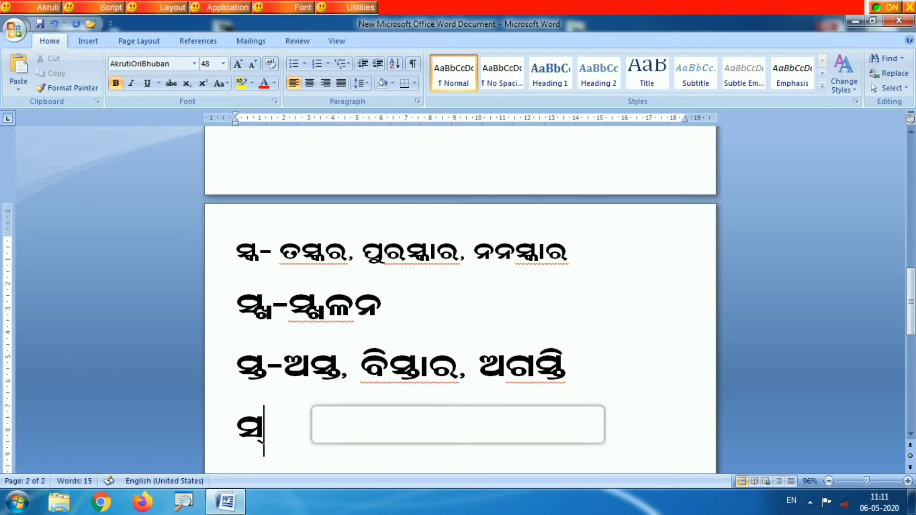
{"action": "type", "text": "ଥ"}
{"action": "type", "text": "- "}
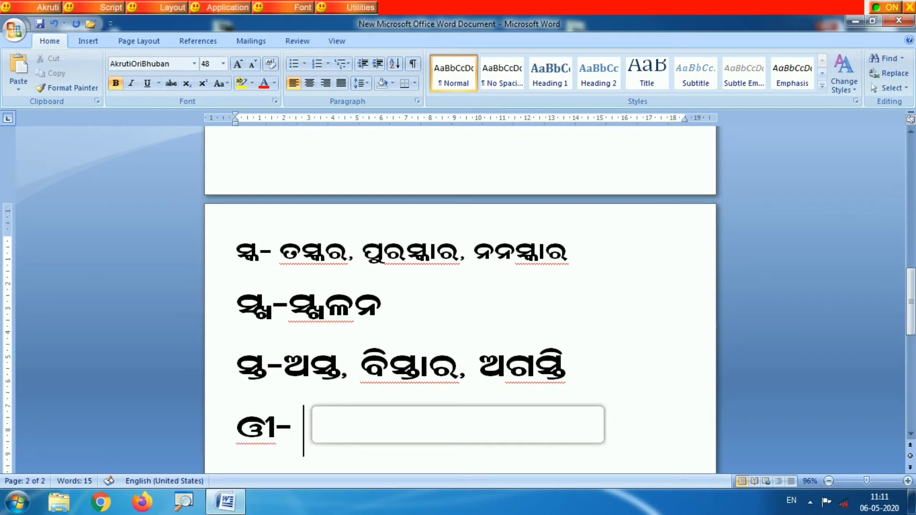
{"action": "type", "text": "ସ୍ଥ"}
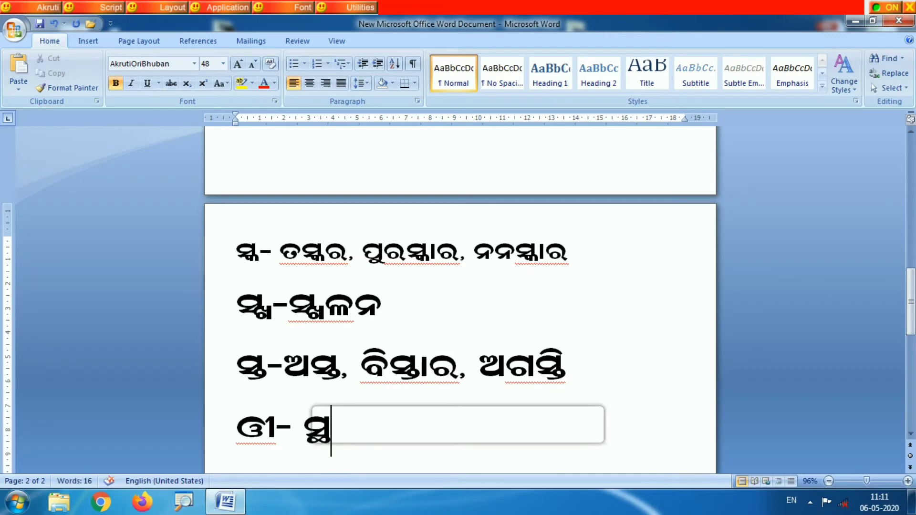
{"action": "type", "text": "ଳ,"}
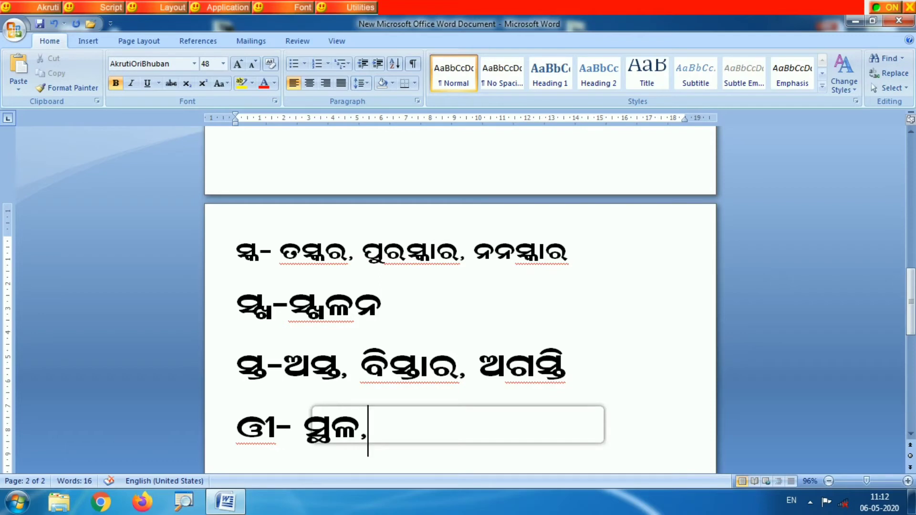
{"action": "type", "text": "ସ୍ଥ"}
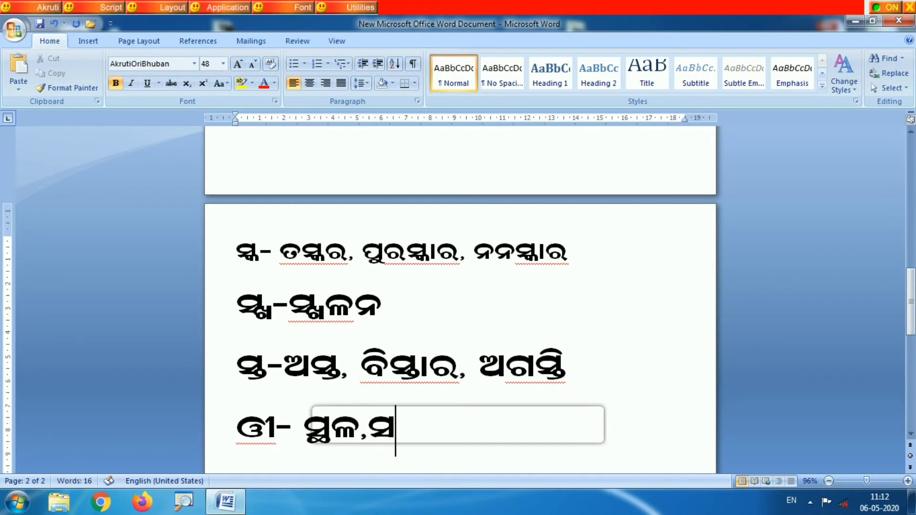
{"action": "type", "text": "ା"}
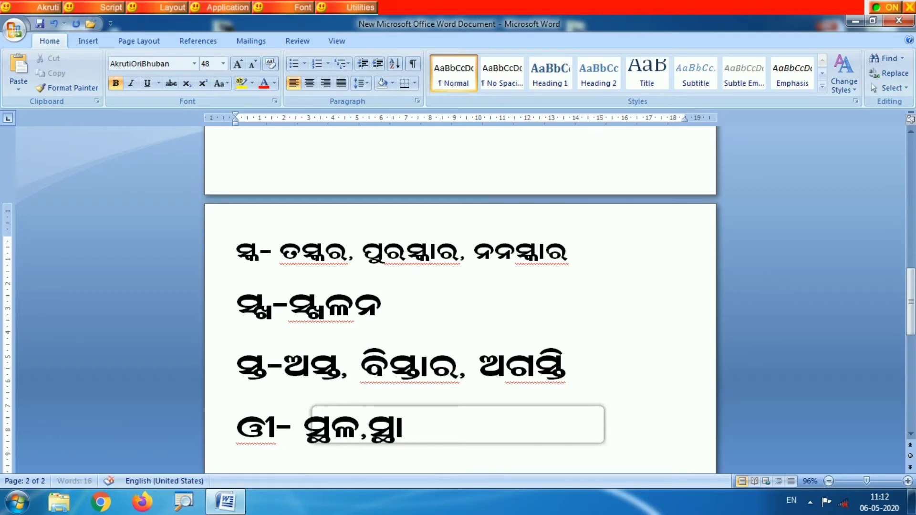
{"action": "type", "text": "ନ,"}
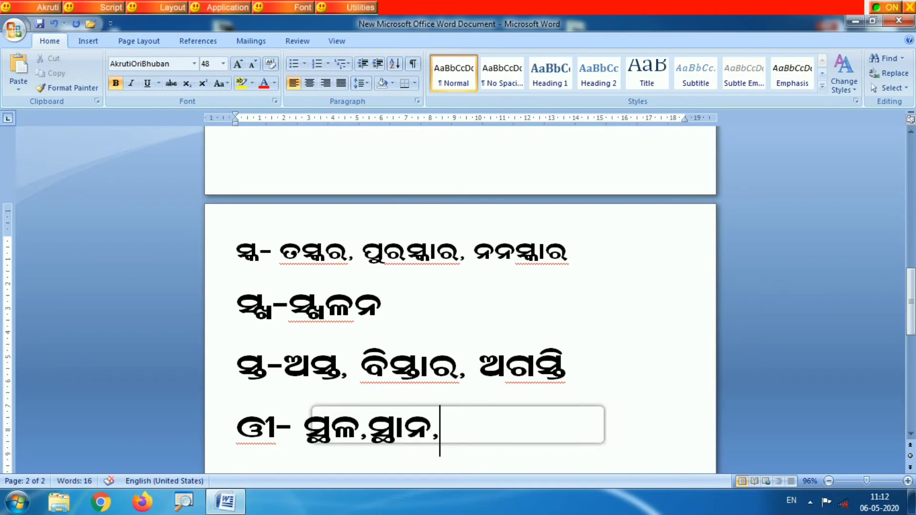
{"action": "type", "text": "ସ୍"}
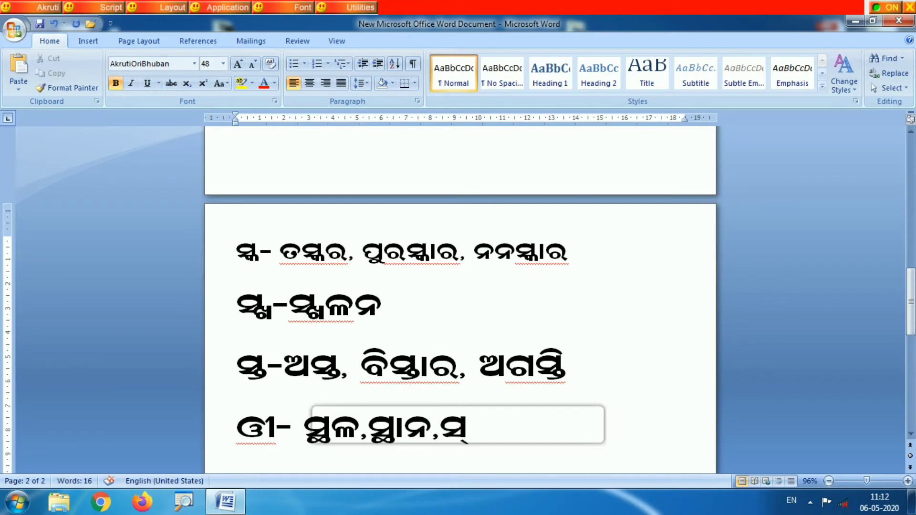
{"action": "type", "text": "ଥାପନ"}
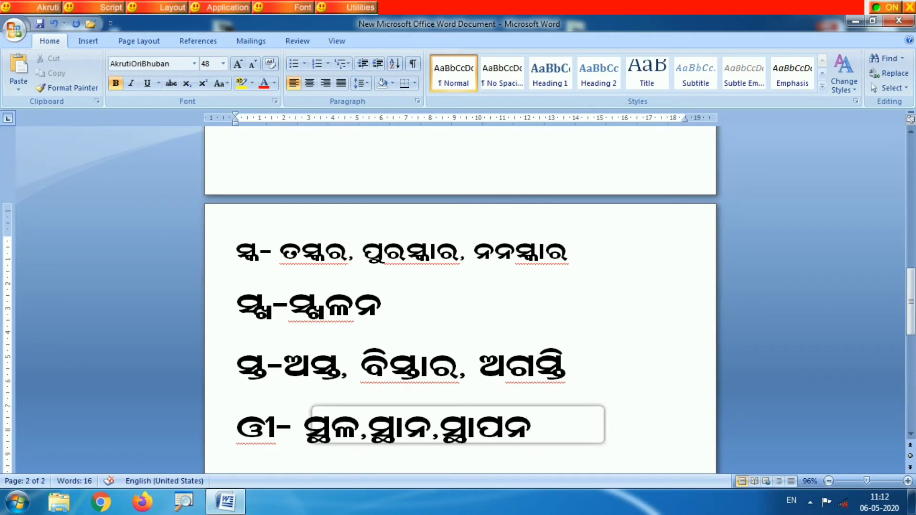
- Replace the wrongly formed character before the dash on the last line with the conjunct ସ୍ଥ and a space
{"action": "scroll", "coordinate": [2, 198], "scroll_direction": "down", "scroll_amount": 1}
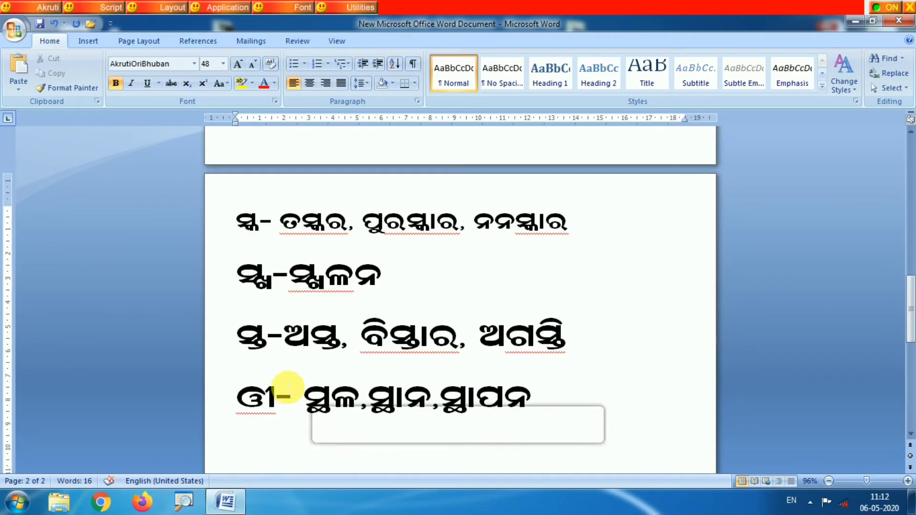
{"action": "left_click_drag", "start_coordinate": [275, 395], "coordinate": [232, 409]}
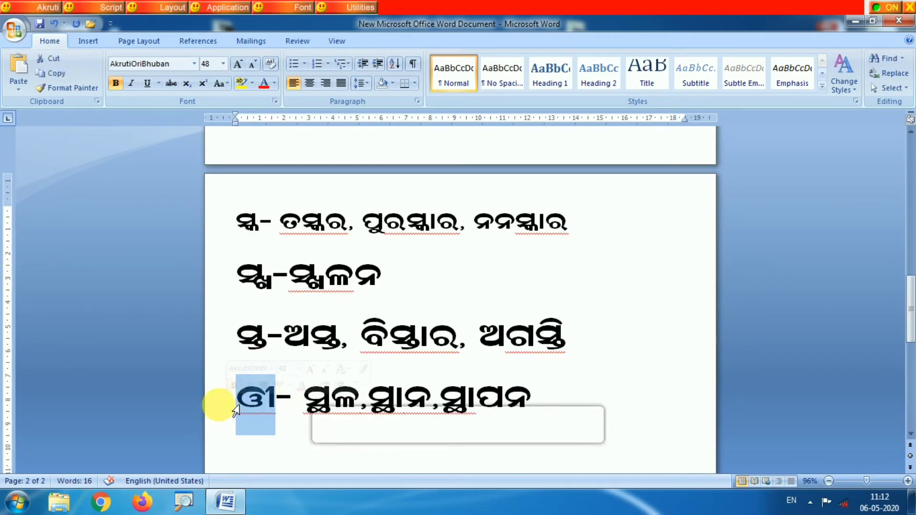
{"action": "type", "text": "ସ"}
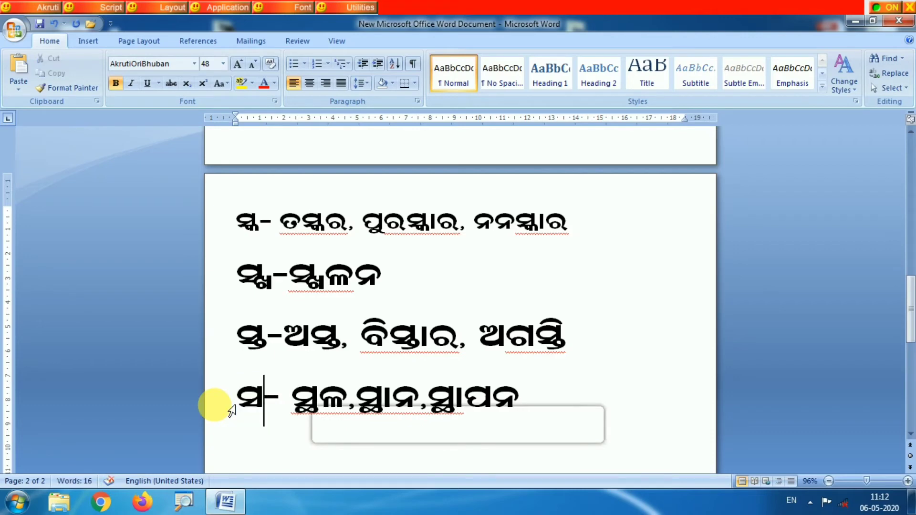
{"action": "type", "text": "୍"}
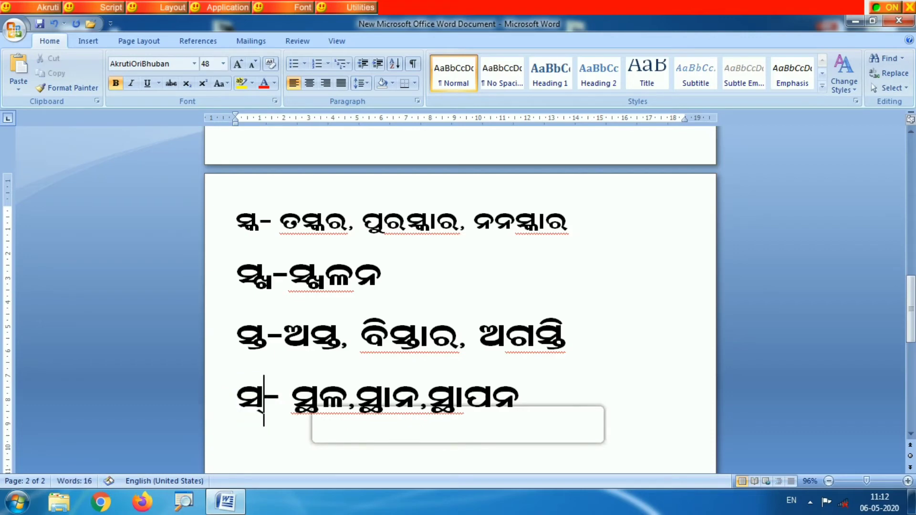
{"action": "type", "text": "ଥ"}
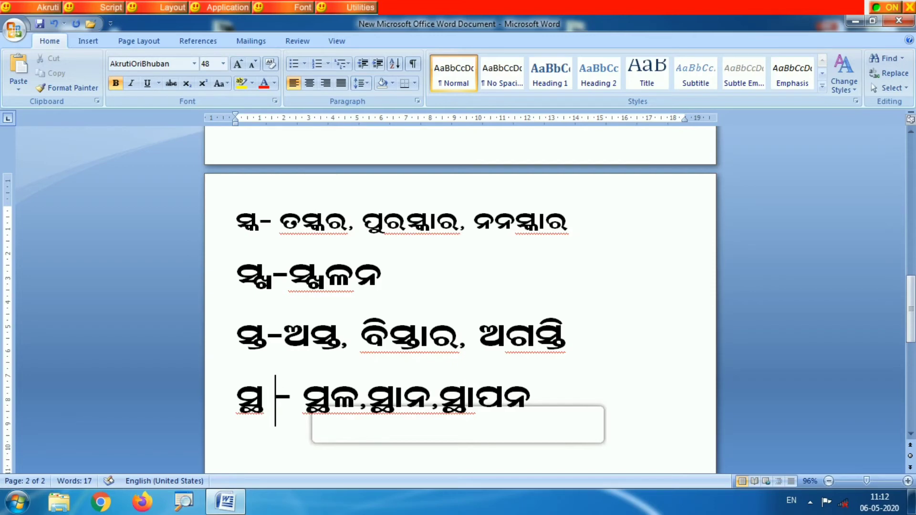
- On a new line below the ସ୍ଥ words, write the conjunct ସ୍ପ with a dash and the example word ସ୍ପର୍ଶ, followed by a comma
{"action": "left_click", "coordinate": [569, 411]}
{"action": "scroll", "coordinate": [566, 410], "scroll_direction": "down", "scroll_amount": 1}
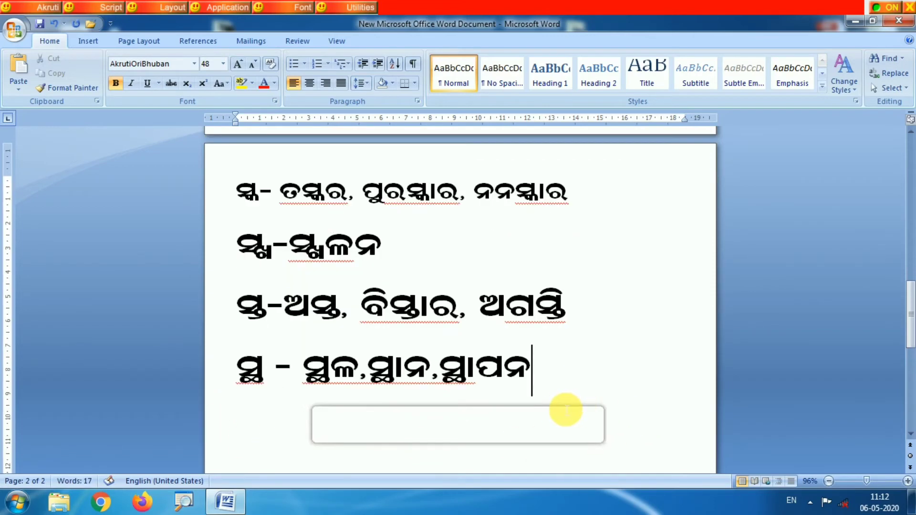
{"action": "key", "text": "Return"}
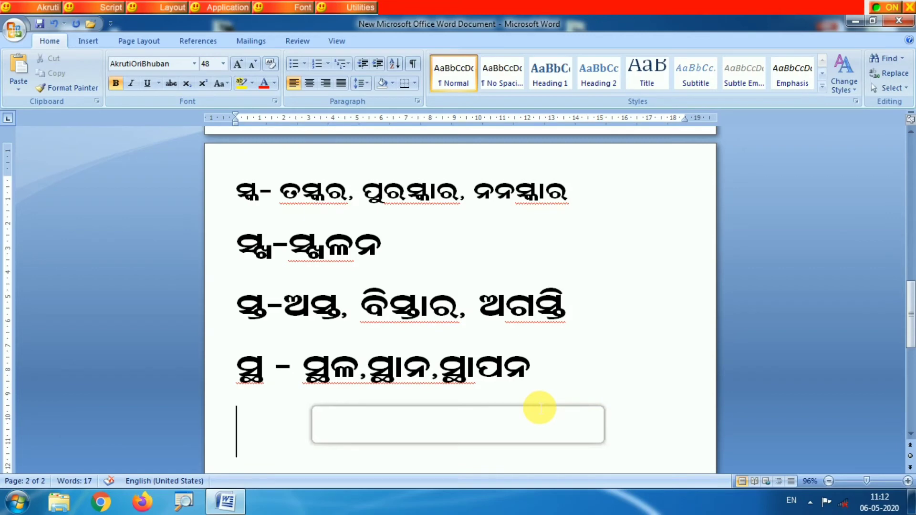
{"action": "type", "text": "ସ୍ପ"}
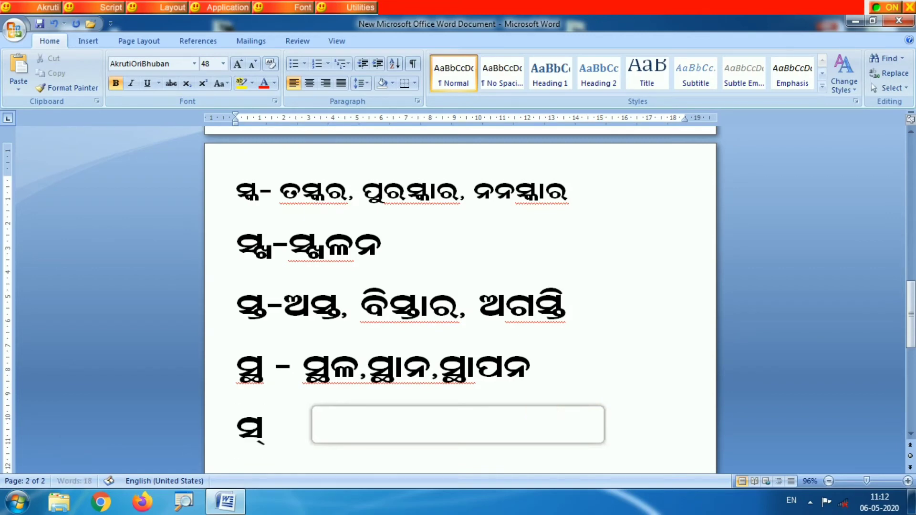
{"action": "type", "text": "- "}
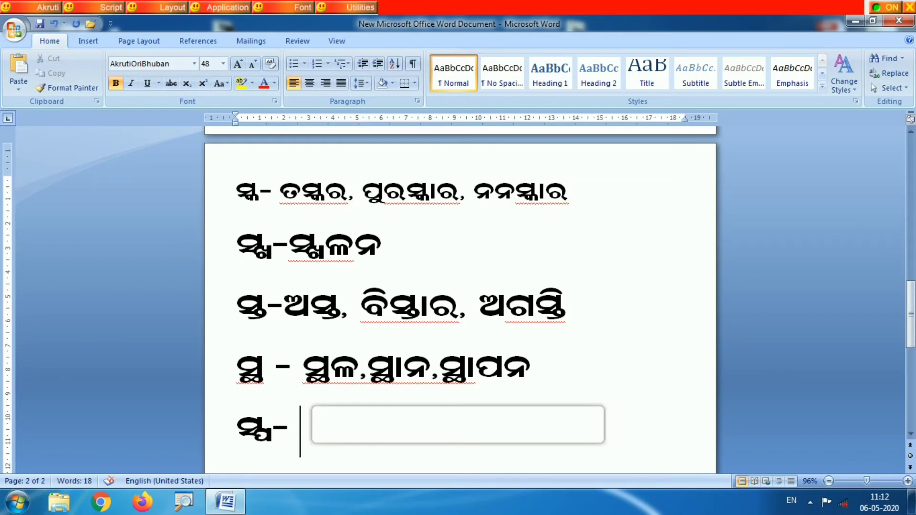
{"action": "type", "text": "ସ୍ପ"}
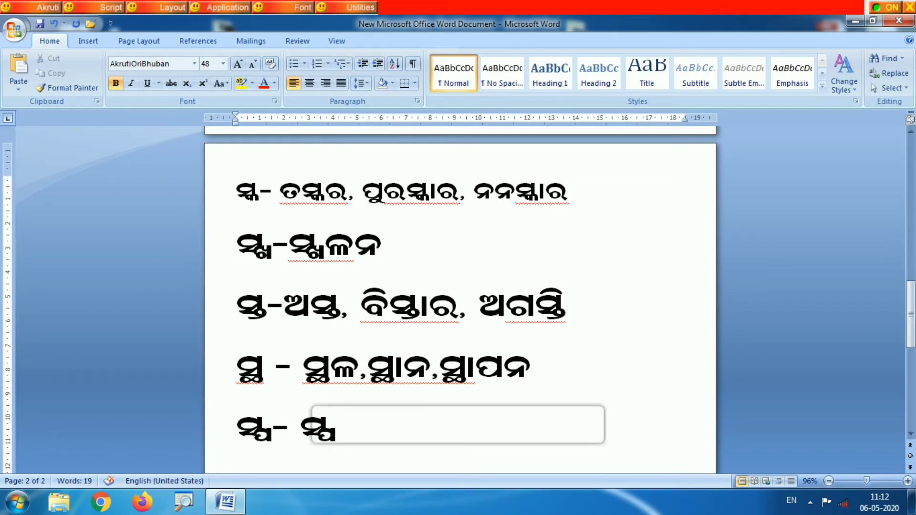
{"action": "type", "text": "ର"}
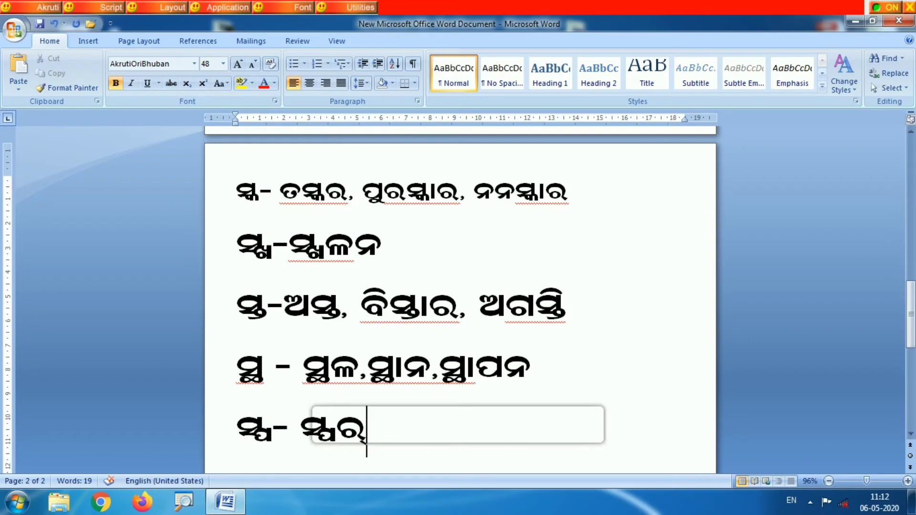
{"action": "type", "text": "୍ଶ,"}
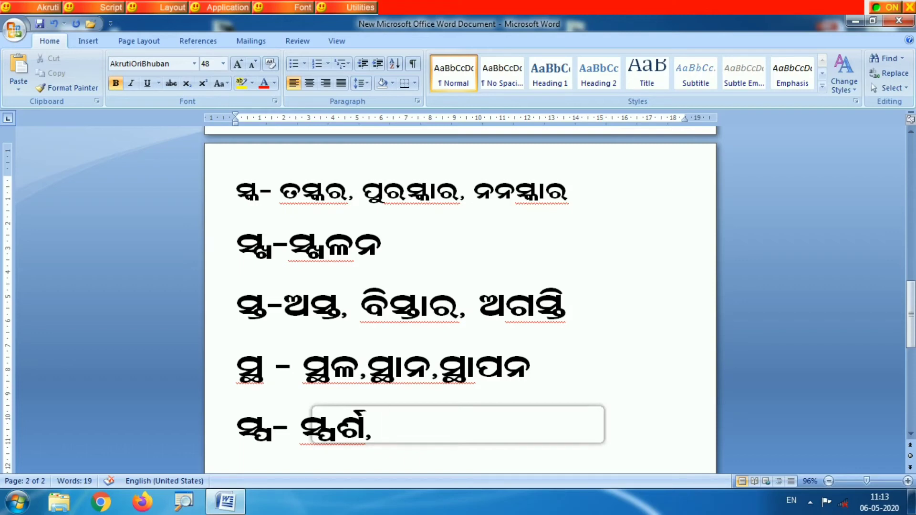
- Add ପରସ୍ପର as the second example word for ସ୍ପ and start a new line
{"action": "type", "text": "ପର"}
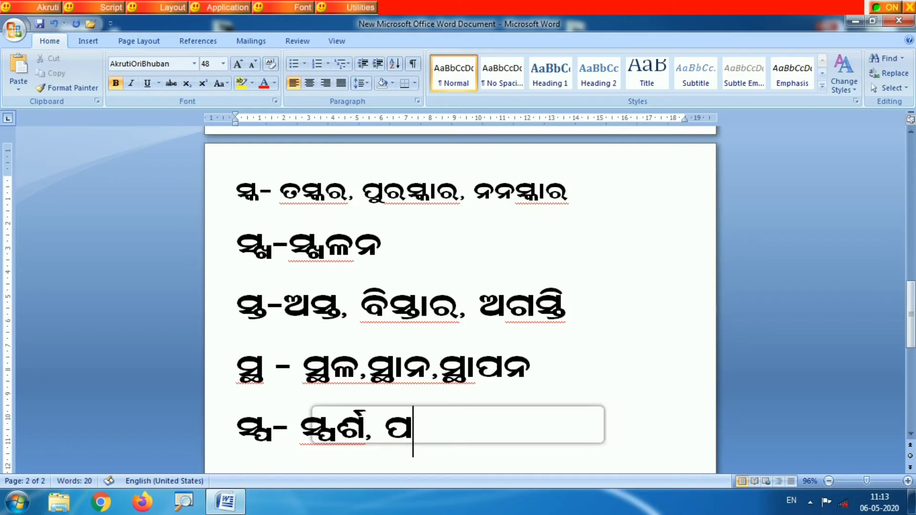
{"action": "type", "text": "ସ"}
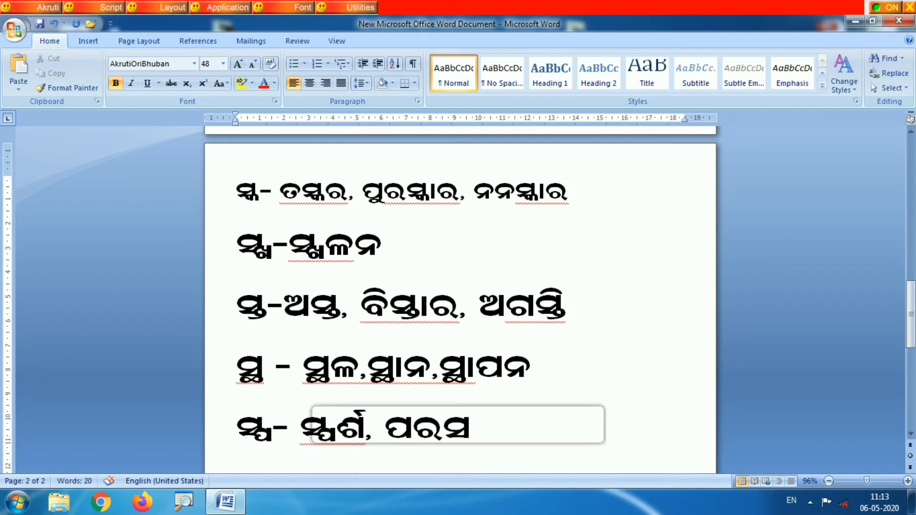
{"action": "type", "text": "୍ପ"}
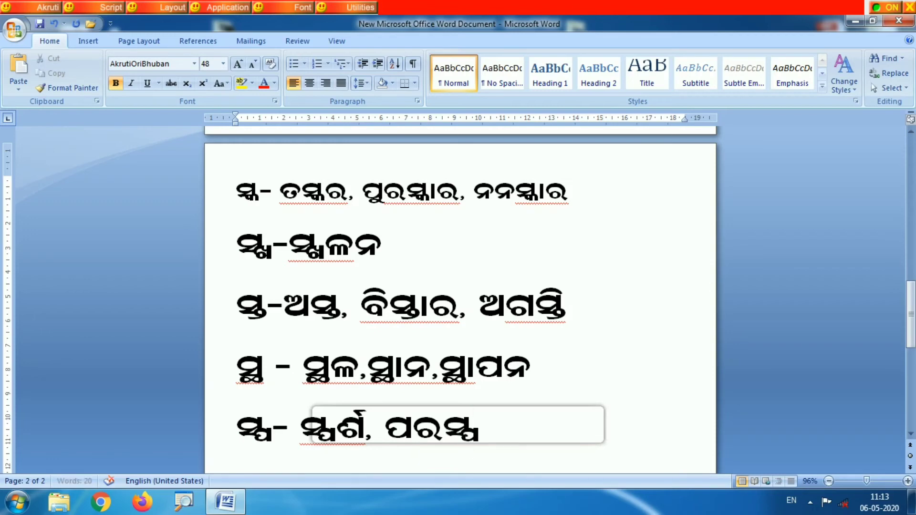
{"action": "type", "text": "ର"}
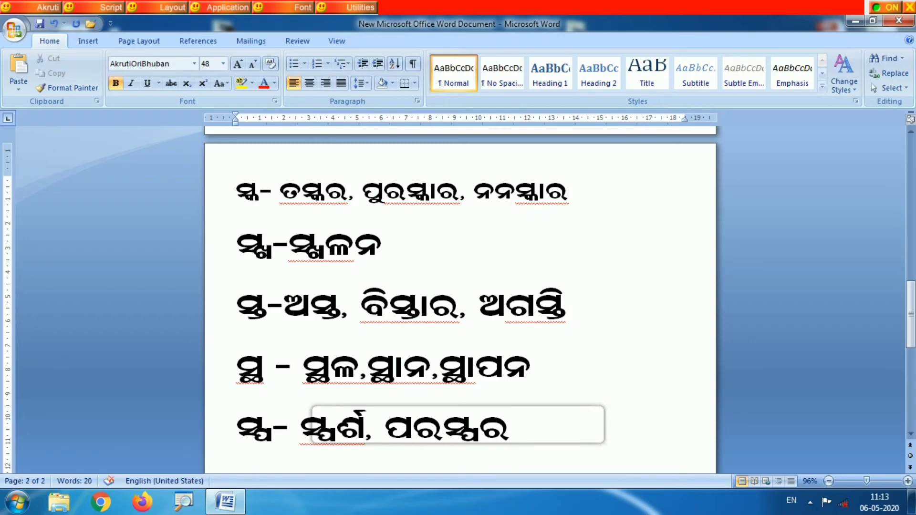
{"action": "key", "text": "Return"}
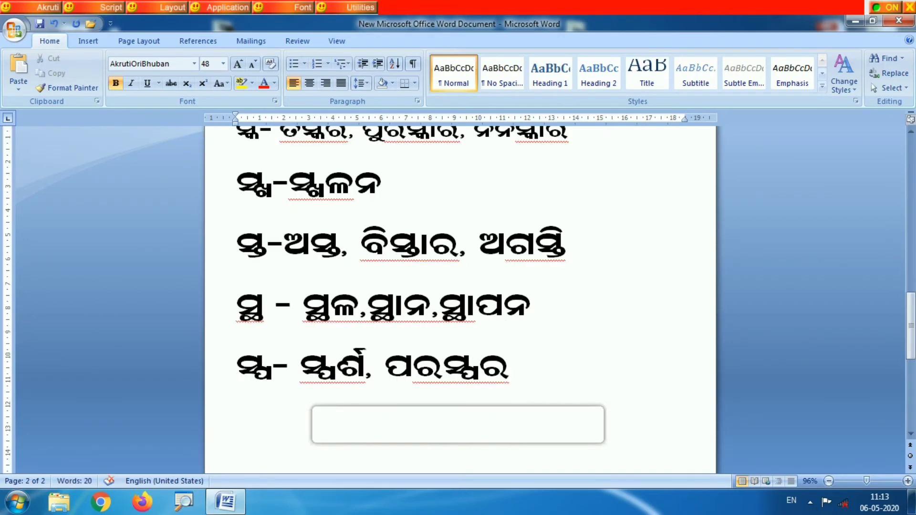
{"action": "type", "text": "ସ୍"}
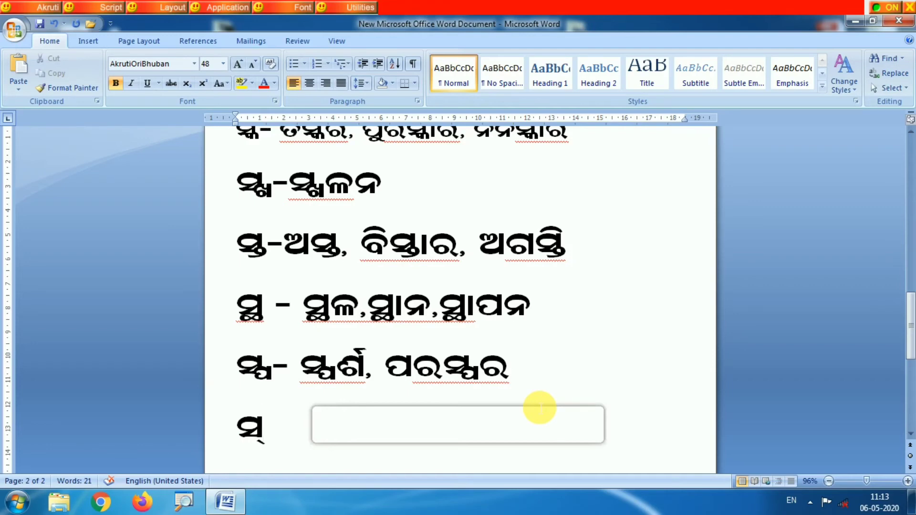
{"action": "key", "text": "BackSpace"}
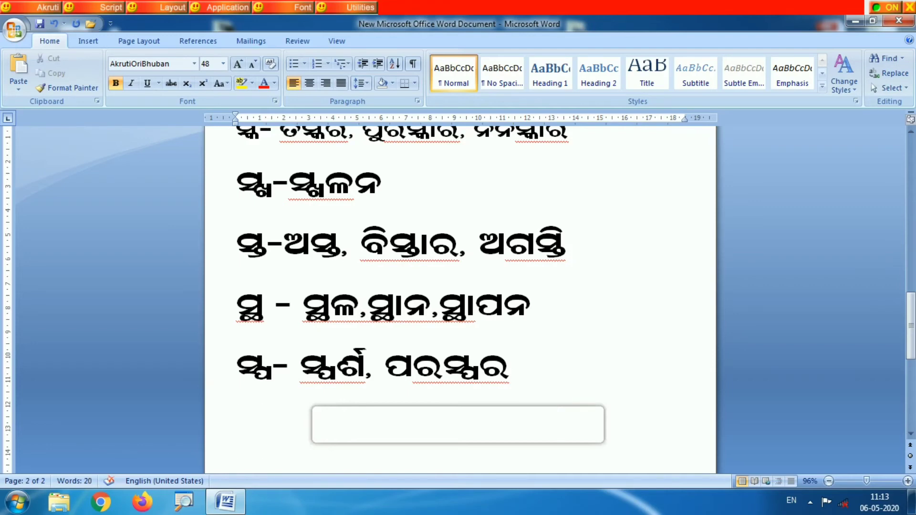
{"action": "type", "text": "ସ୍"}
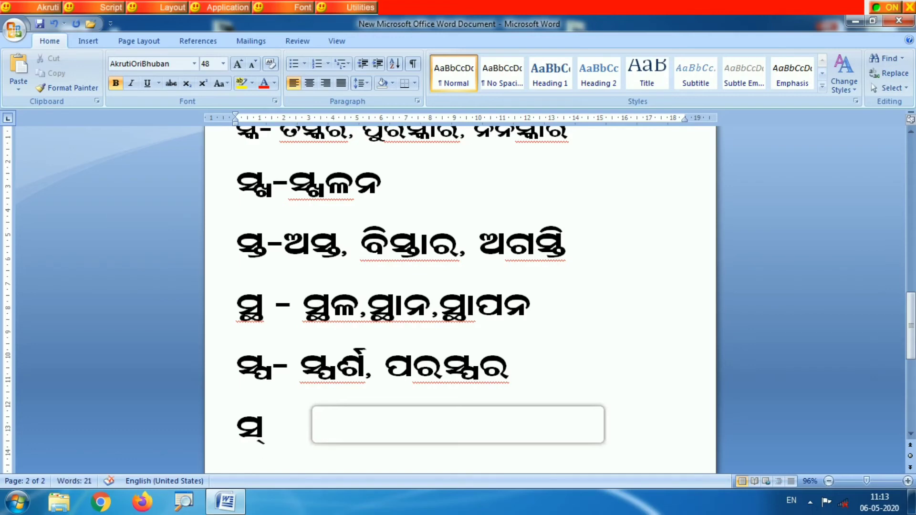
{"action": "type", "text": "ଫ"}
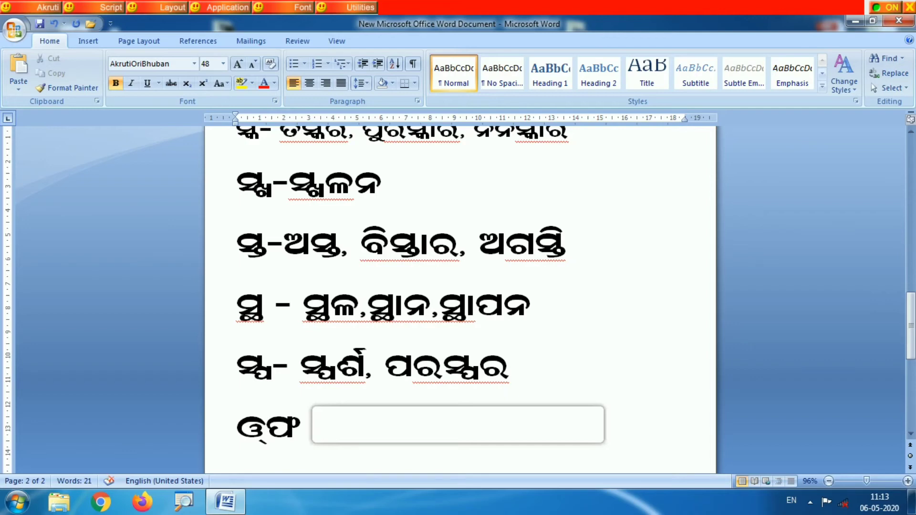
{"action": "key", "text": "BackSpace"}
{"action": "key", "text": "BackSpace"}
{"action": "key", "text": "BackSpace"}
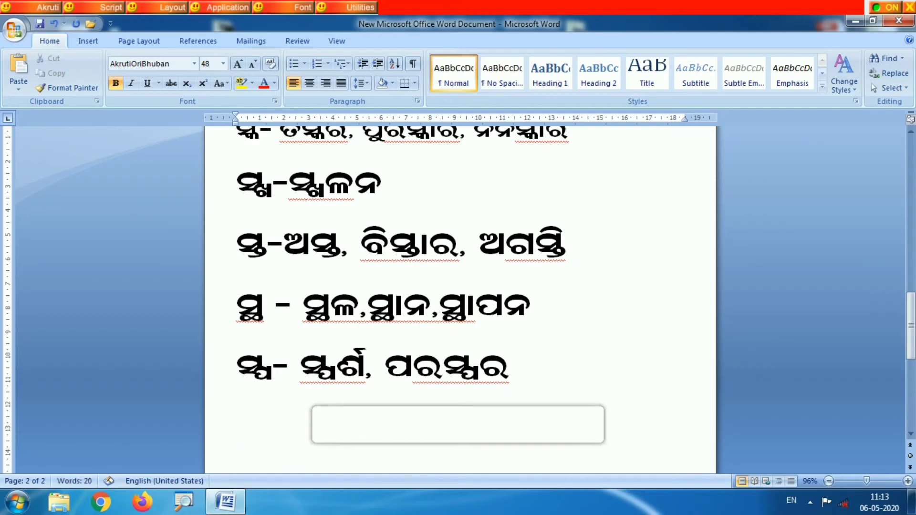
- On the last line, write the conjunct ସ୍ଫ with a dash and the example word ସ୍ଫଟିକ, followed by a comma
{"action": "type", "text": "ସ୍"}
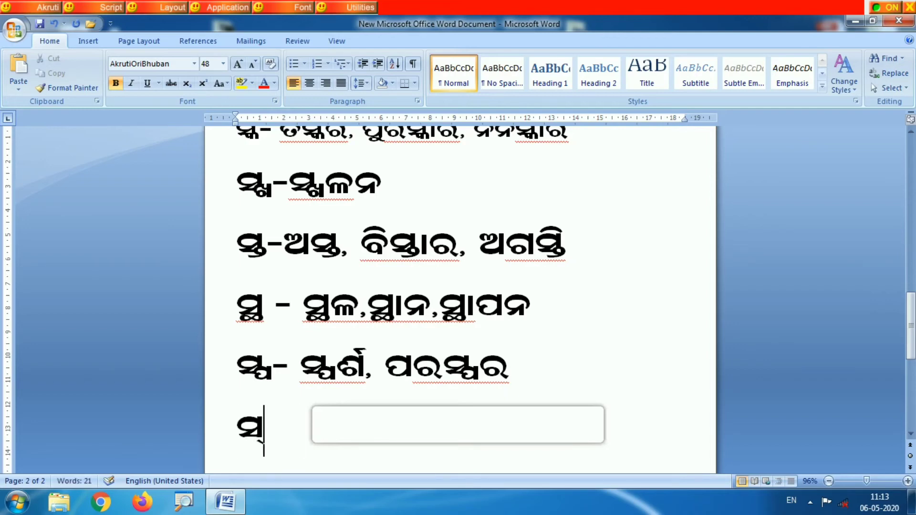
{"action": "type", "text": "ପ"}
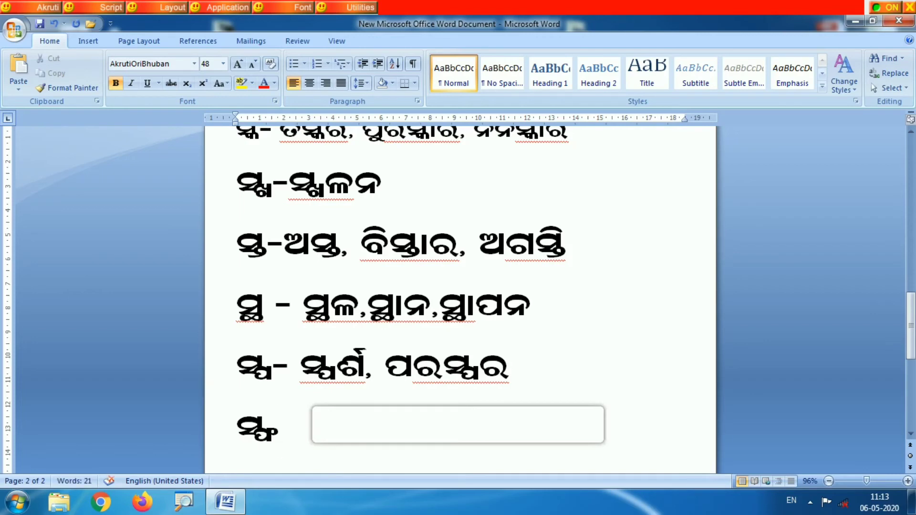
{"action": "type", "text": "-"}
{"action": "type", "text": "ସ୍"}
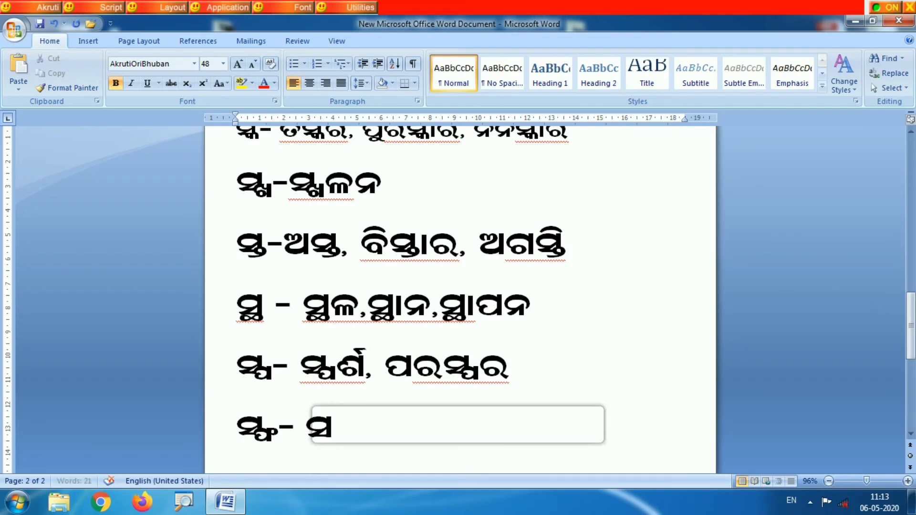
{"action": "type", "text": "ପ"}
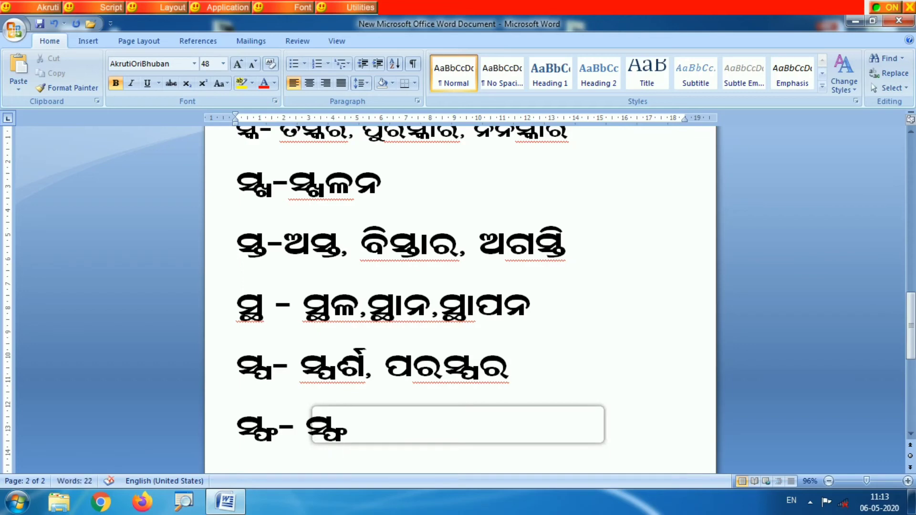
{"action": "type", "text": "ଟି"}
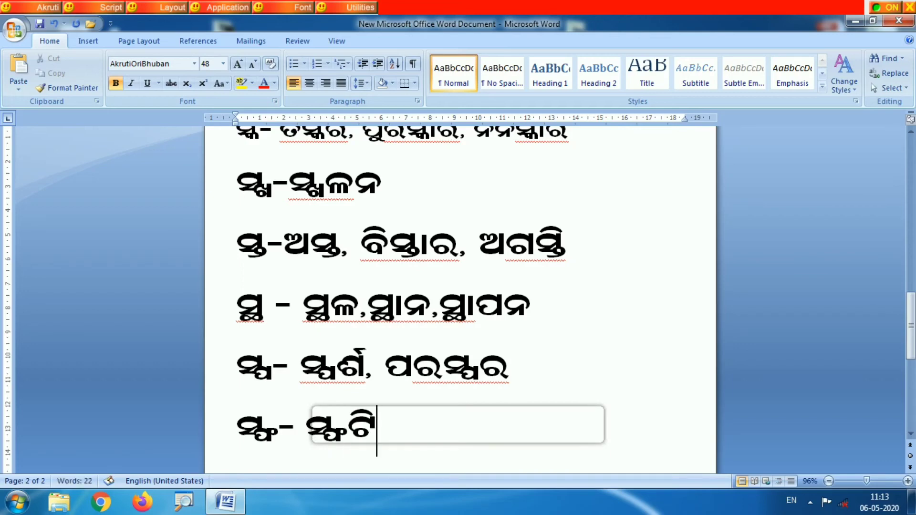
{"action": "type", "text": "କ,"}
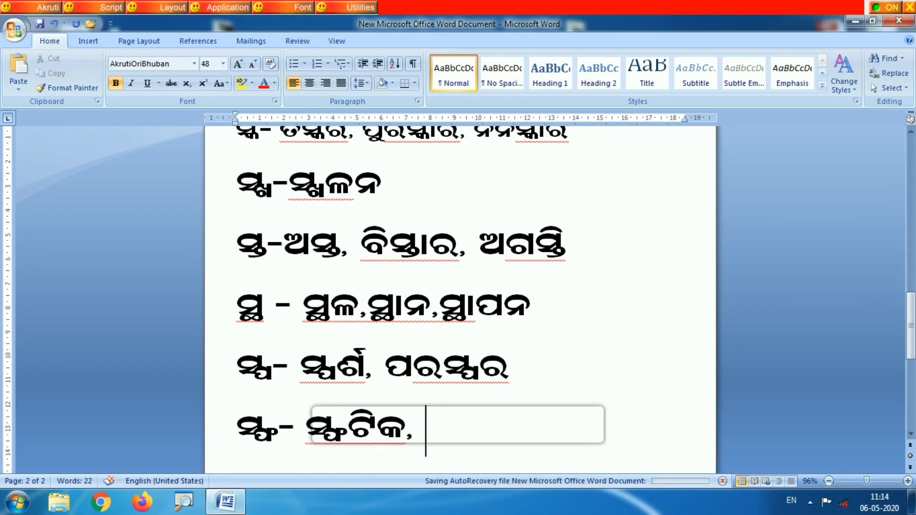
- Add ସ୍ଫୀତ and ଆସ୍ଫାଳନ as further comma-separated example words for ସ୍ଫ
{"action": "type", "text": "ସ୍"}
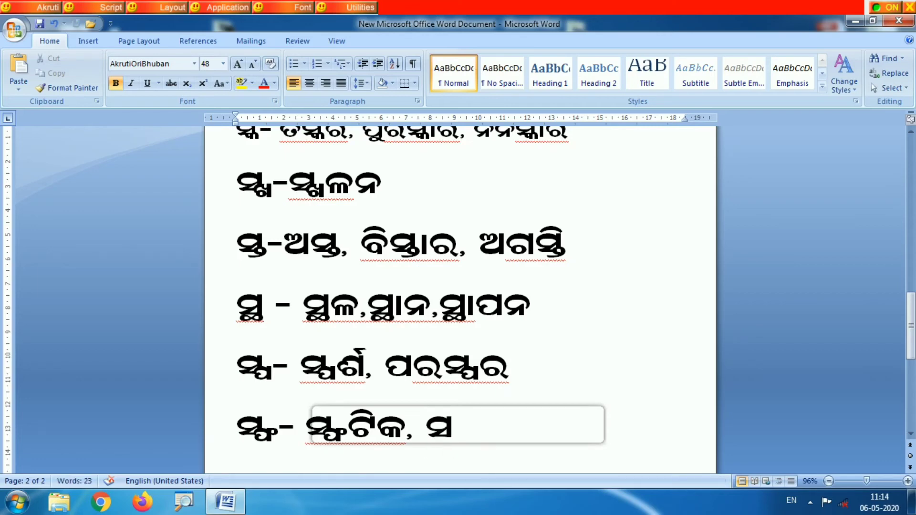
{"action": "type", "text": "ଫୀ"}
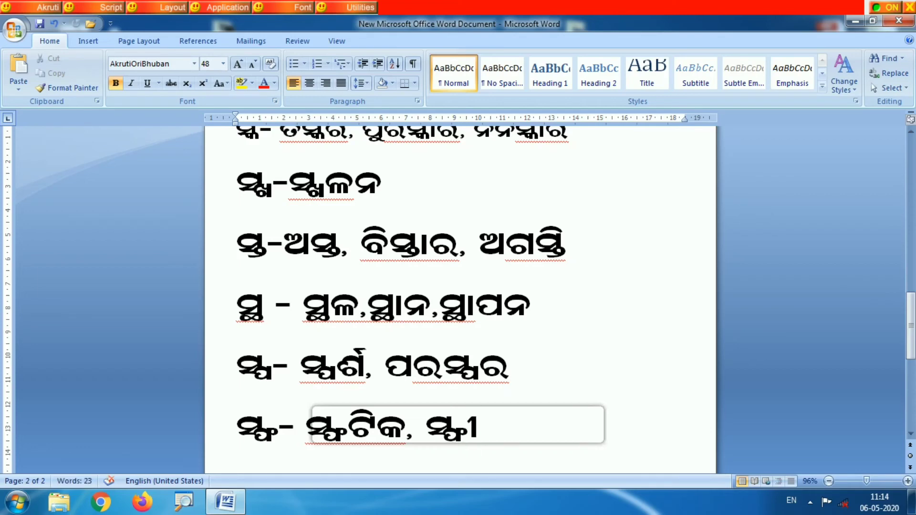
{"action": "type", "text": "ତ,"}
{"action": "type", "text": "ଆ"}
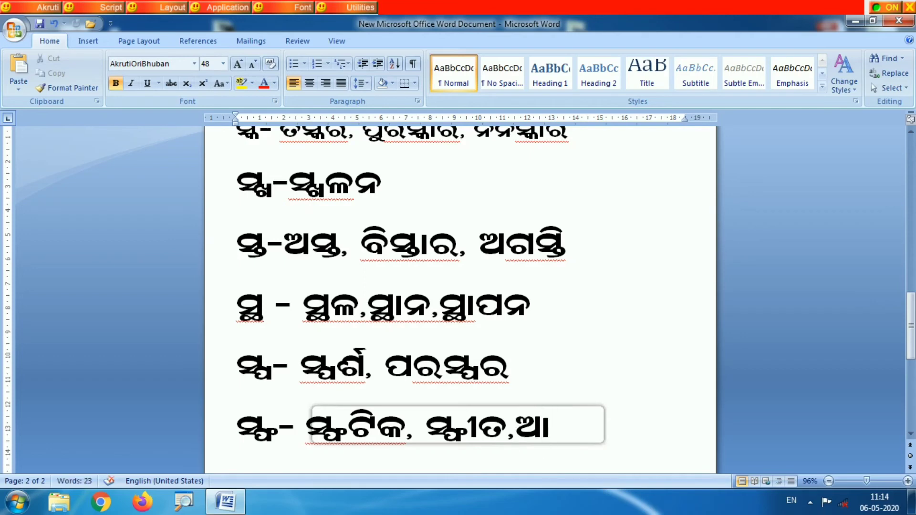
{"action": "type", "text": "ସ୍ଫାଳନ"}
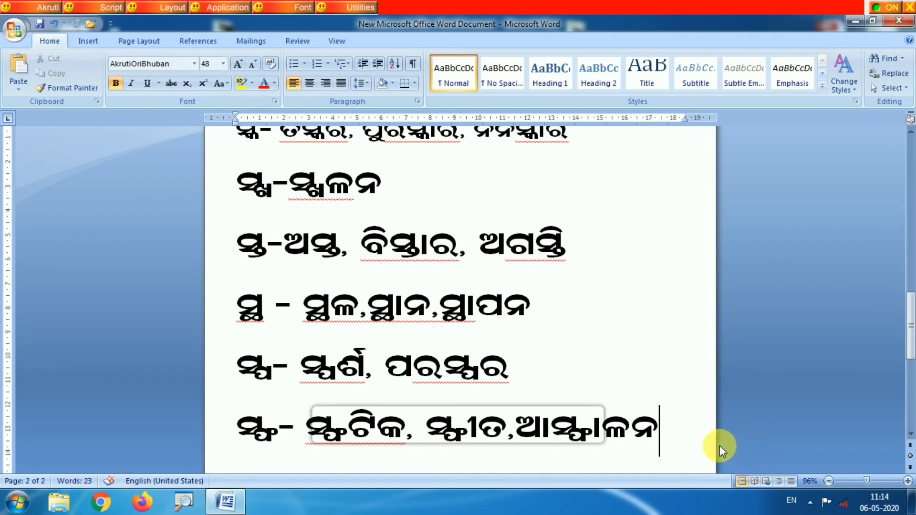
- Select the whole document text and change its font to AkrutiOriDhauli-98
{"action": "left_click_drag", "start_coordinate": [668, 433], "coordinate": [260, 127]}
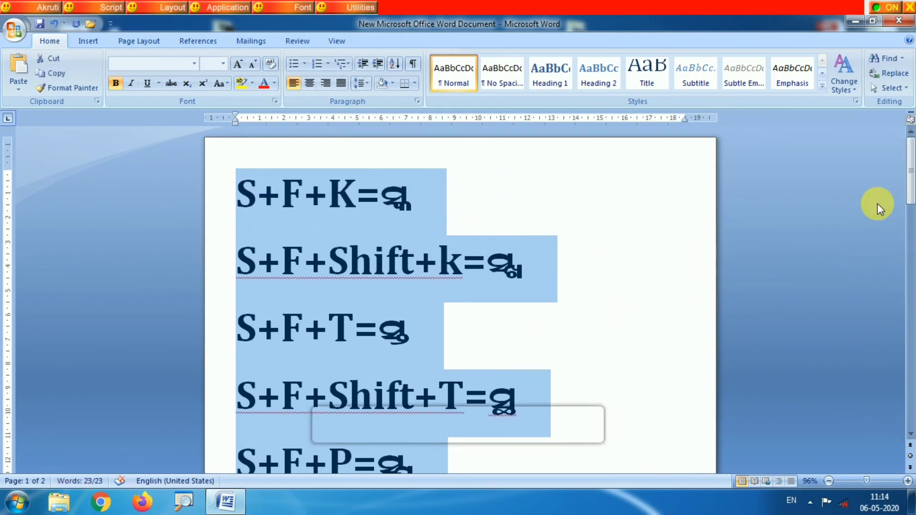
{"action": "left_click_drag", "start_coordinate": [908, 184], "coordinate": [909, 347]}
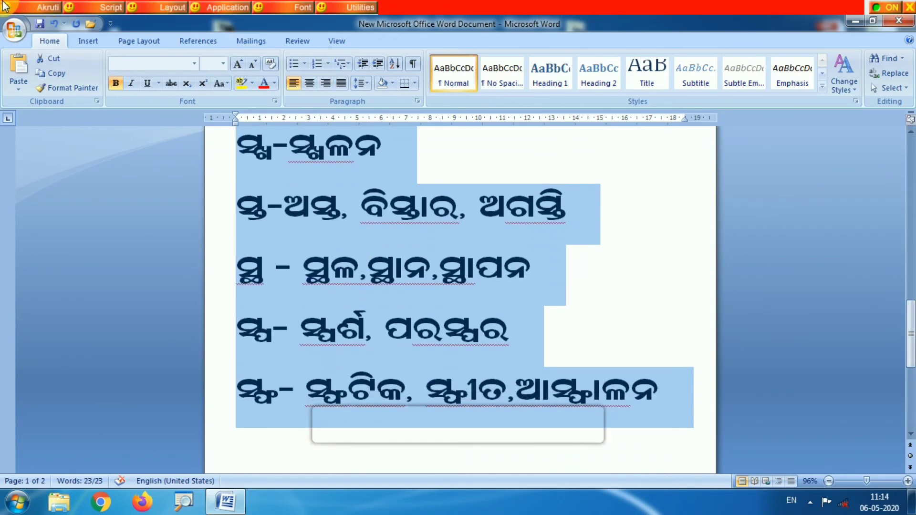
{"action": "left_click", "coordinate": [194, 63]}
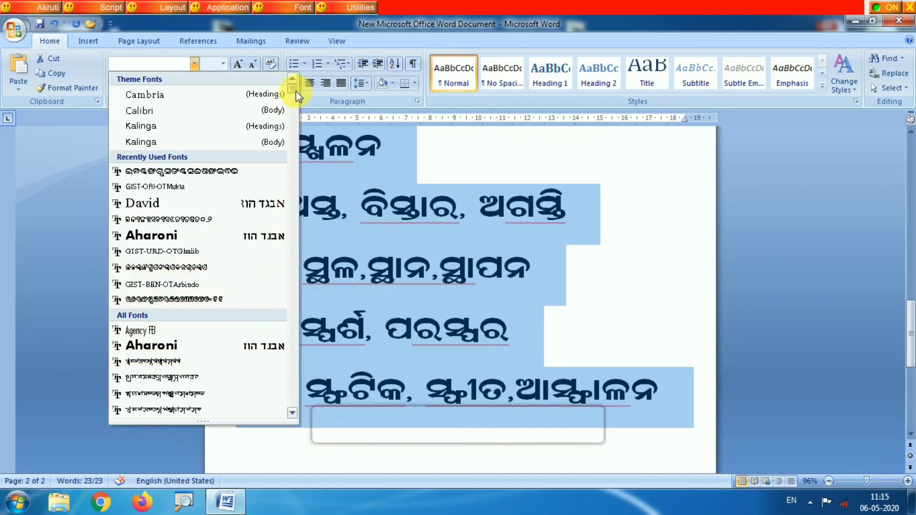
{"action": "left_click_drag", "start_coordinate": [296, 91], "coordinate": [307, 133]}
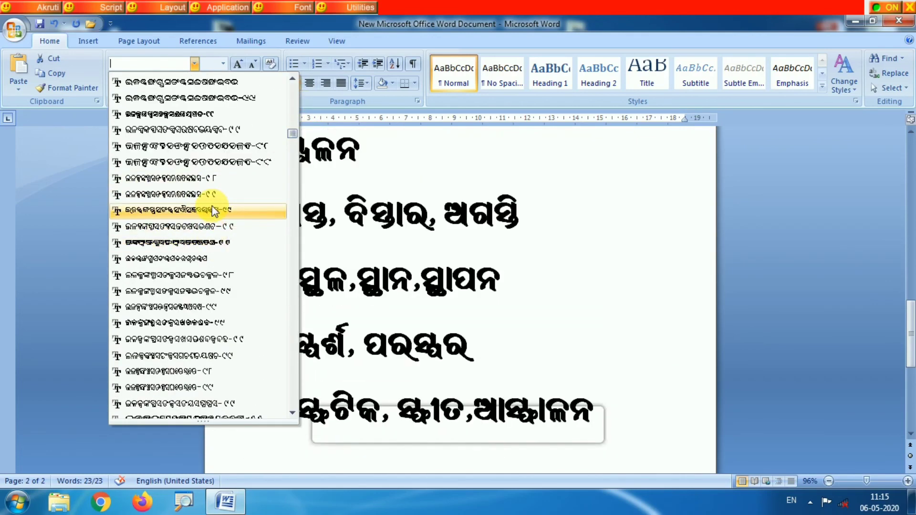
{"action": "left_click", "coordinate": [224, 183]}
{"action": "left_click", "coordinate": [599, 282]}
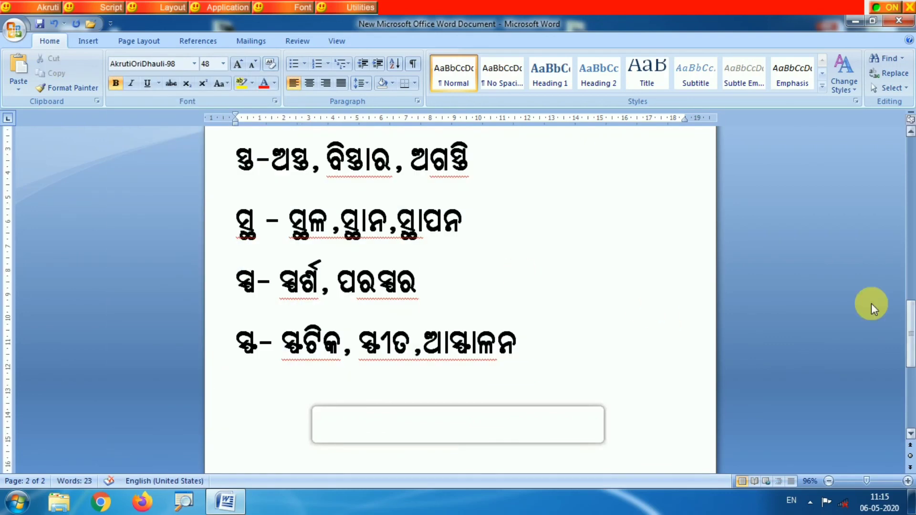
- Check the text in the new font from the first page on, and undo the font change and the last added example words
{"action": "left_click_drag", "start_coordinate": [909, 330], "coordinate": [899, 141]}
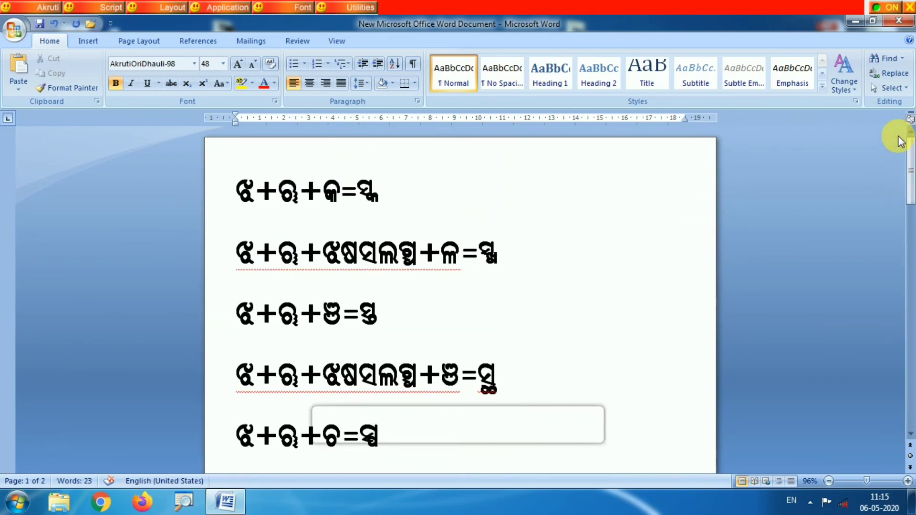
{"action": "scroll", "coordinate": [899, 142], "scroll_direction": "down", "scroll_amount": 3}
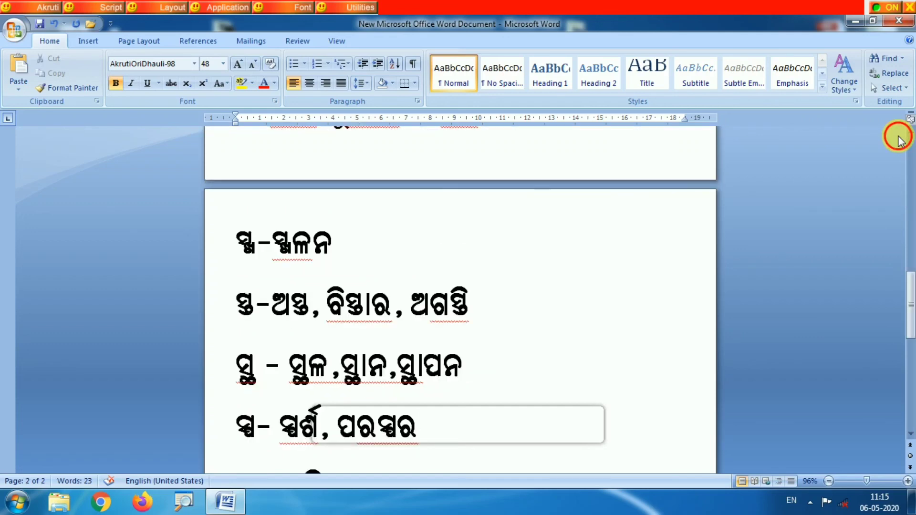
{"action": "left_click_drag", "start_coordinate": [898, 137], "coordinate": [902, 114]}
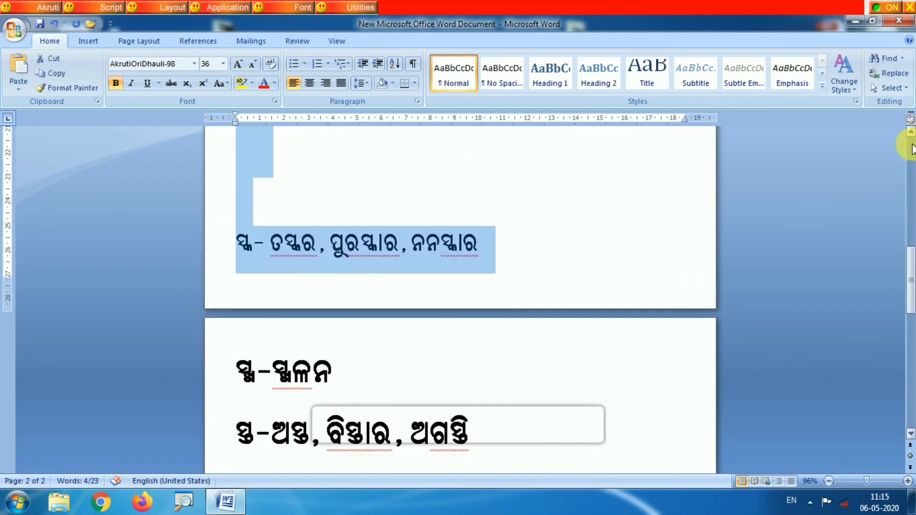
{"action": "left_click_drag", "start_coordinate": [912, 148], "coordinate": [912, 146]}
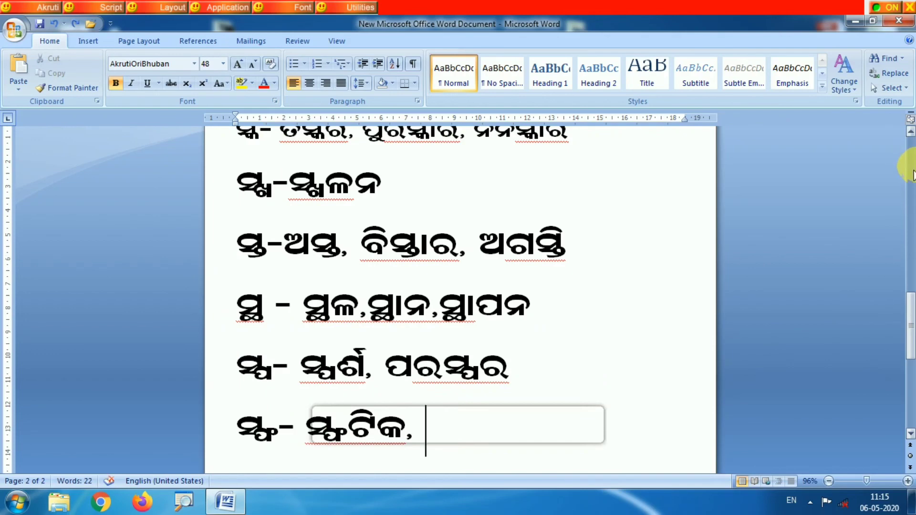
- Return to the beginning of the document and save it
{"action": "left_click_drag", "start_coordinate": [910, 327], "coordinate": [908, 172]}
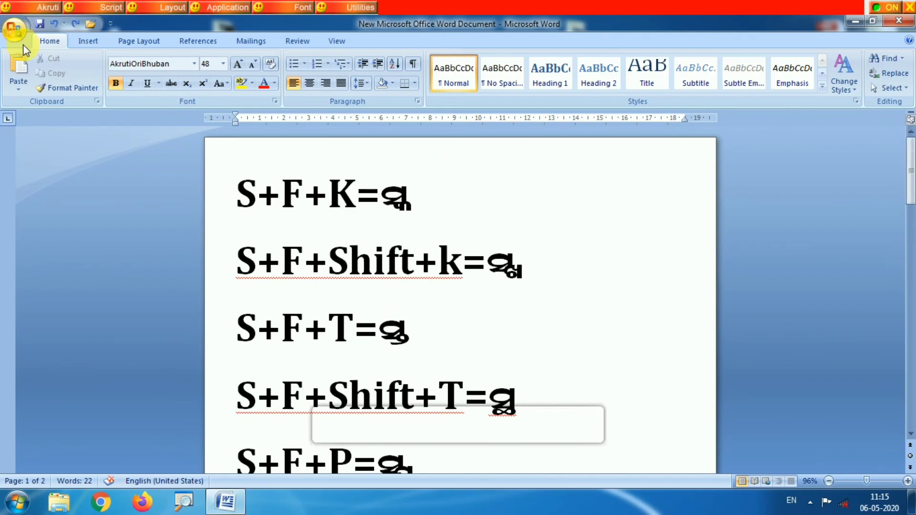
{"action": "left_click", "coordinate": [40, 29]}
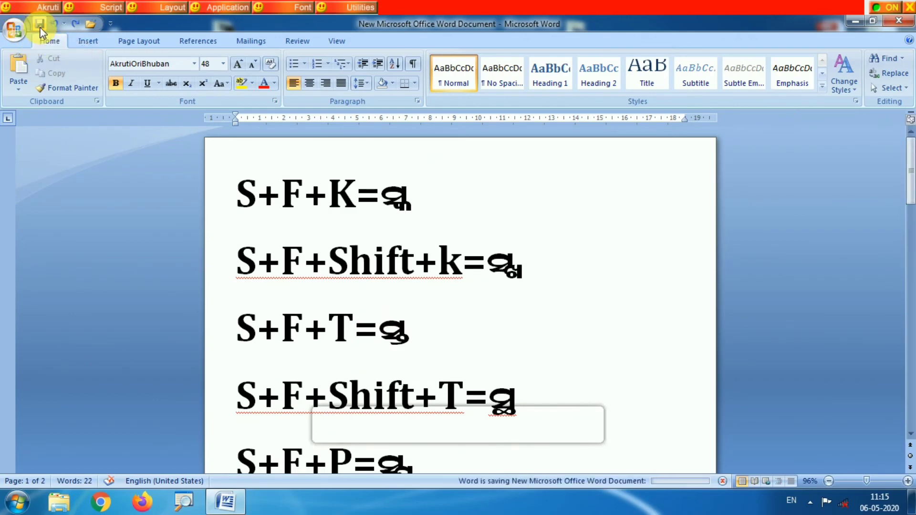